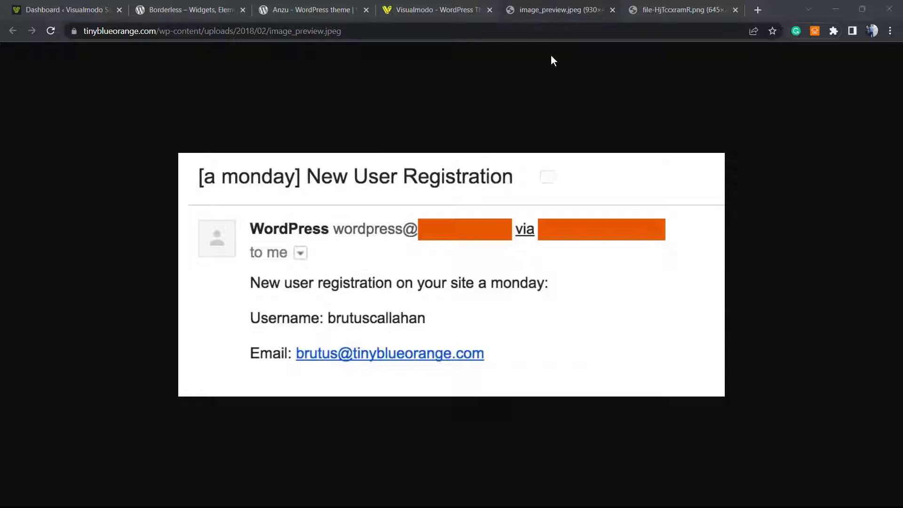
- Look over the example WordPress notification emails, then return to the Visualmodo Sandbox dashboard
click(663, 9)
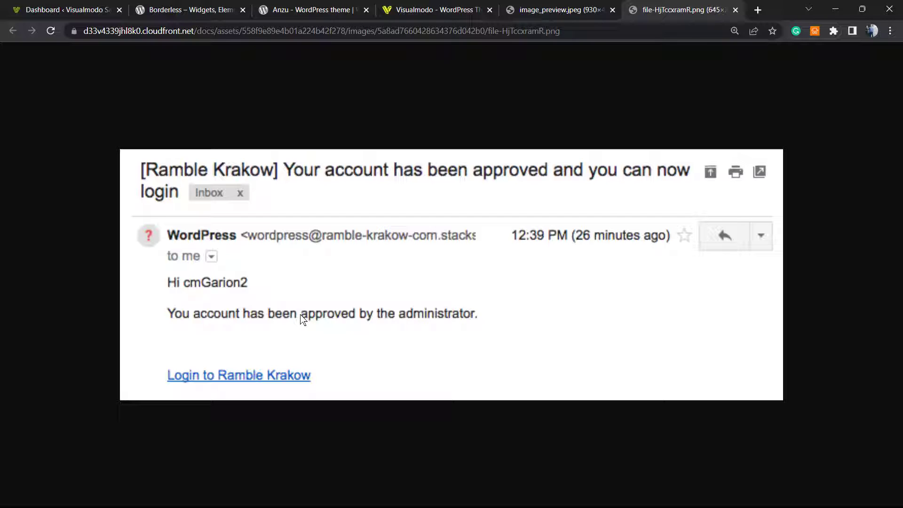
click(205, 4)
click(66, 8)
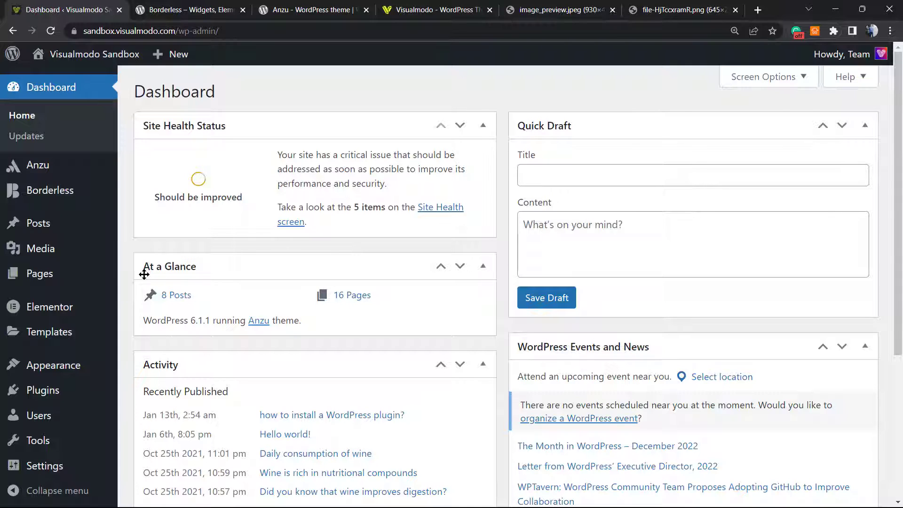
- Search Add New plugins for WP Mail SMTP, then install and activate the WPForms plugin
mouse_move(56, 389)
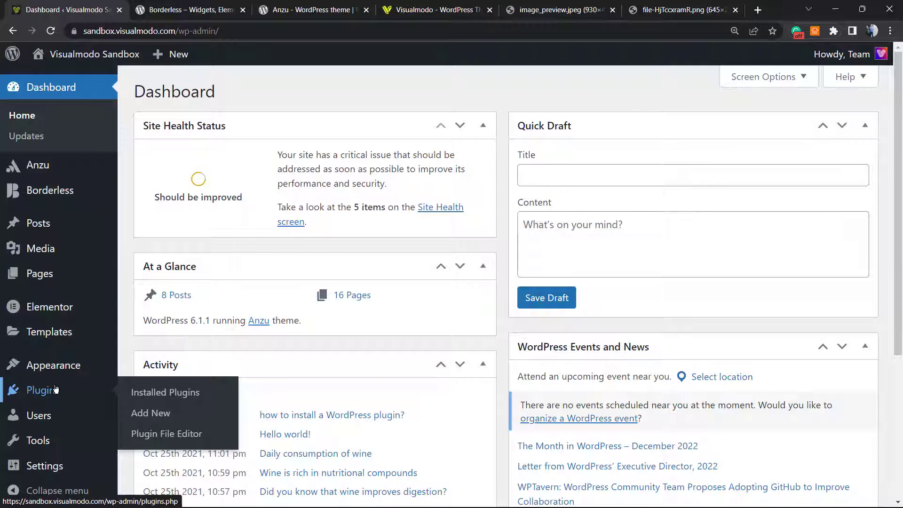
click(158, 418)
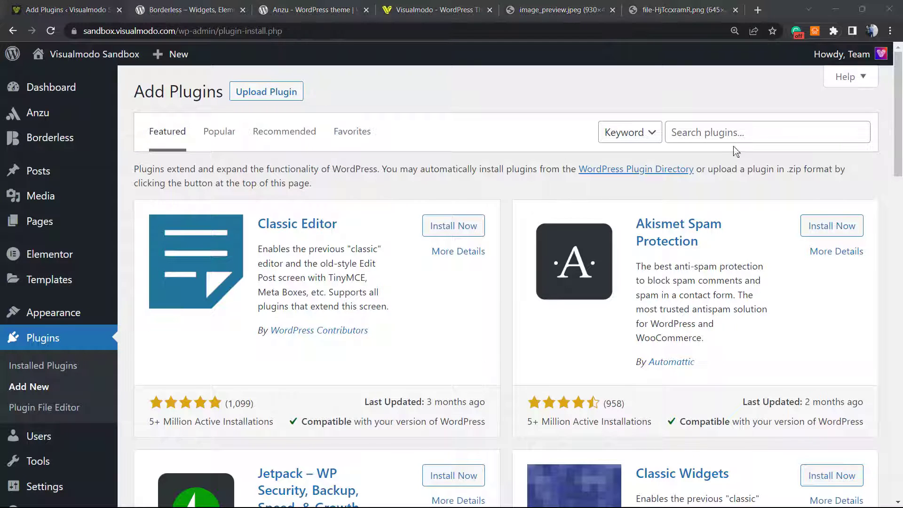
click(727, 132)
text(WP Mail SMTP)
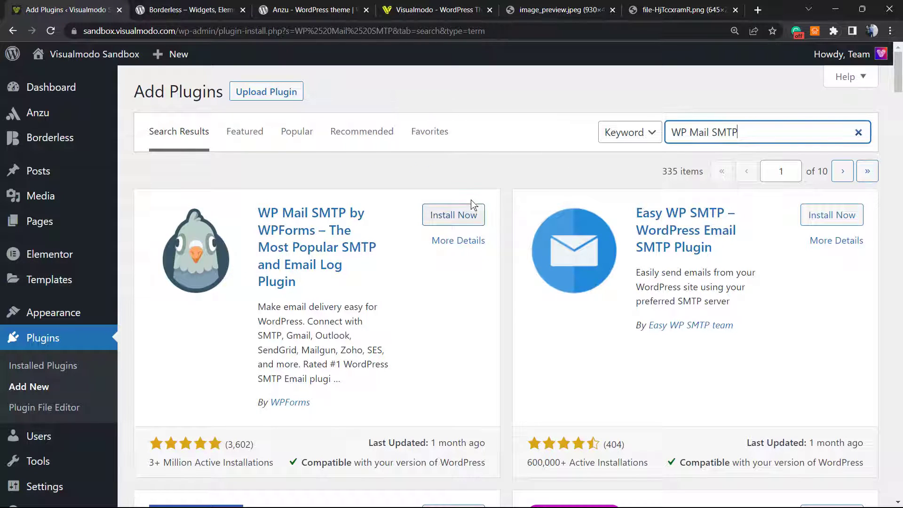
click(456, 215)
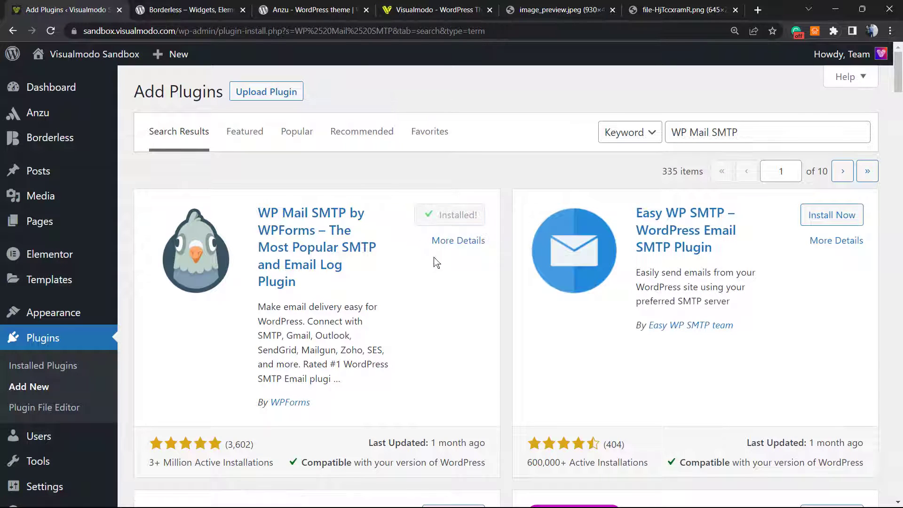
click(458, 215)
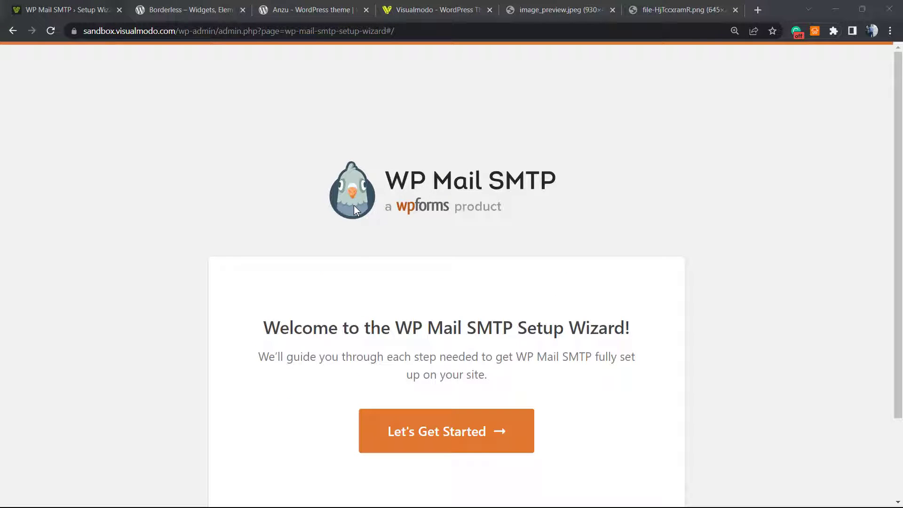
- Launch the WP Mail SMTP setup wizard and browse the mailer choices on Step 1 of 6
scroll(460, 257, down, 3)
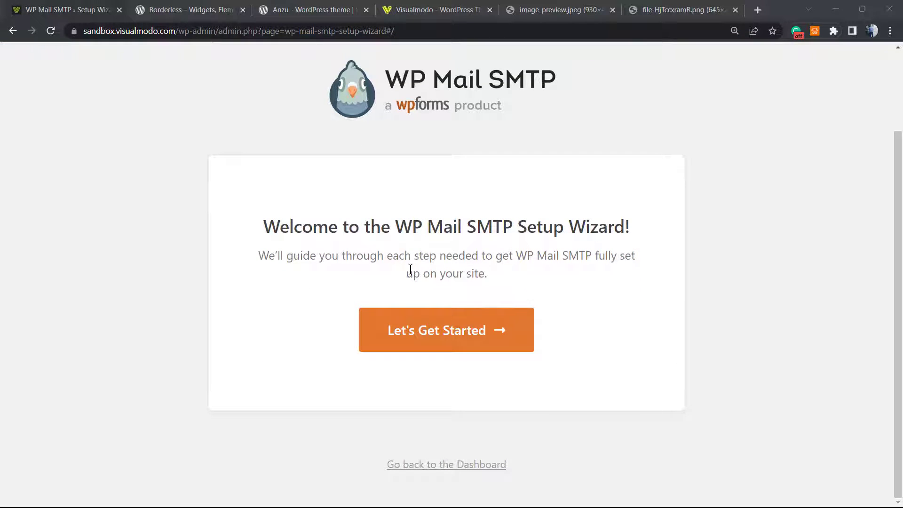
click(376, 295)
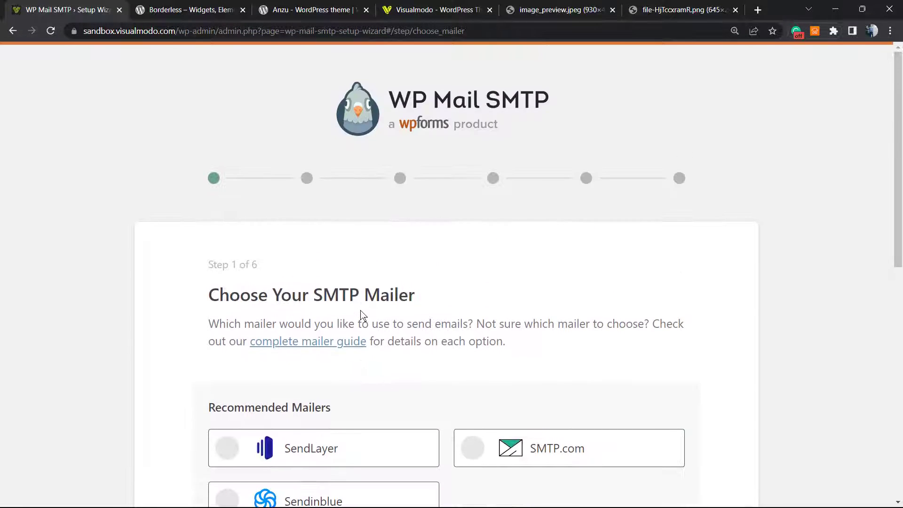
scroll(419, 291, down, 4)
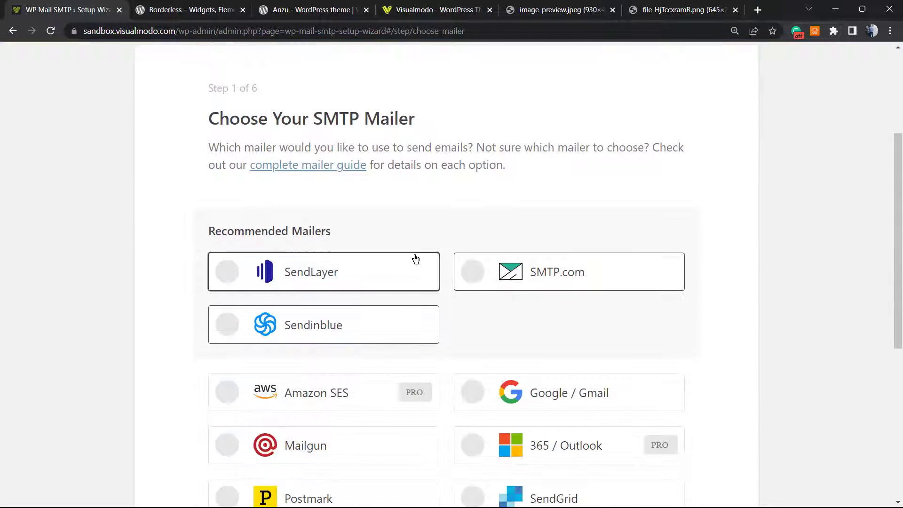
scroll(416, 194, down, 5)
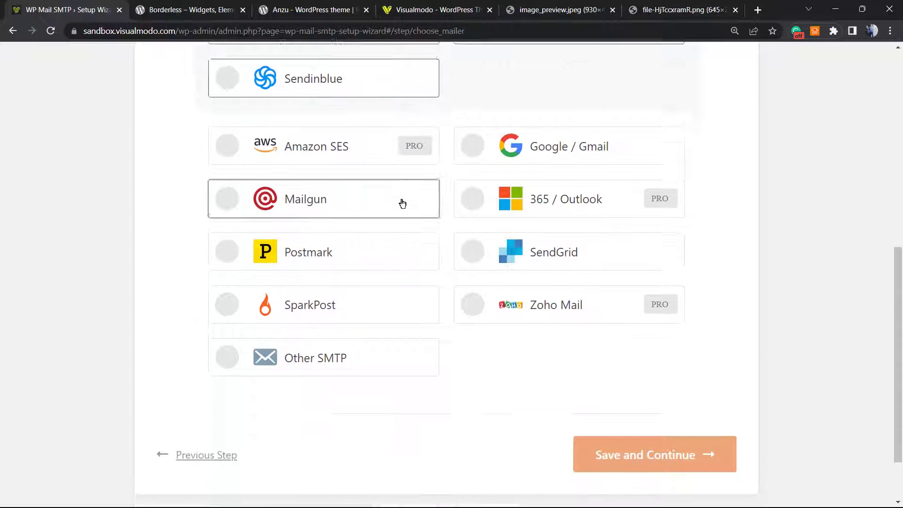
scroll(399, 203, down, 1)
scroll(413, 276, up, 9)
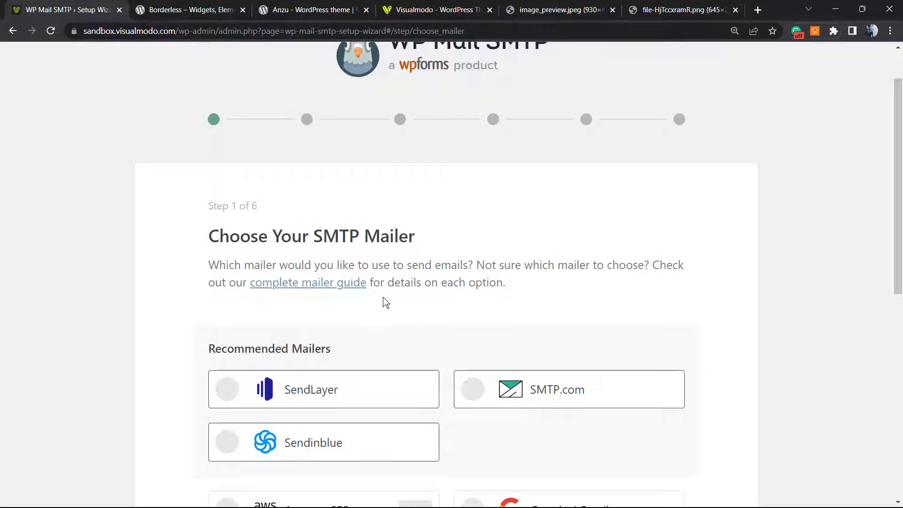
scroll(383, 302, down, 3)
scroll(377, 303, up, 1)
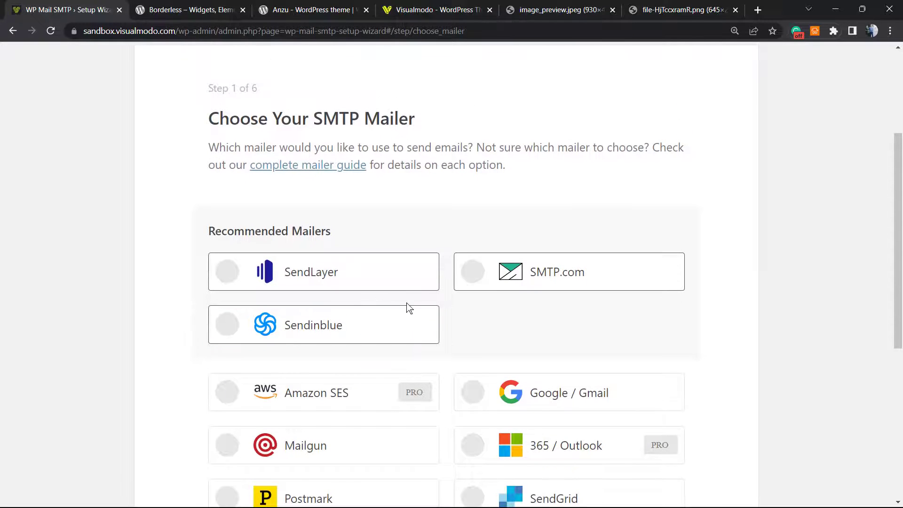
scroll(437, 323, down, 1)
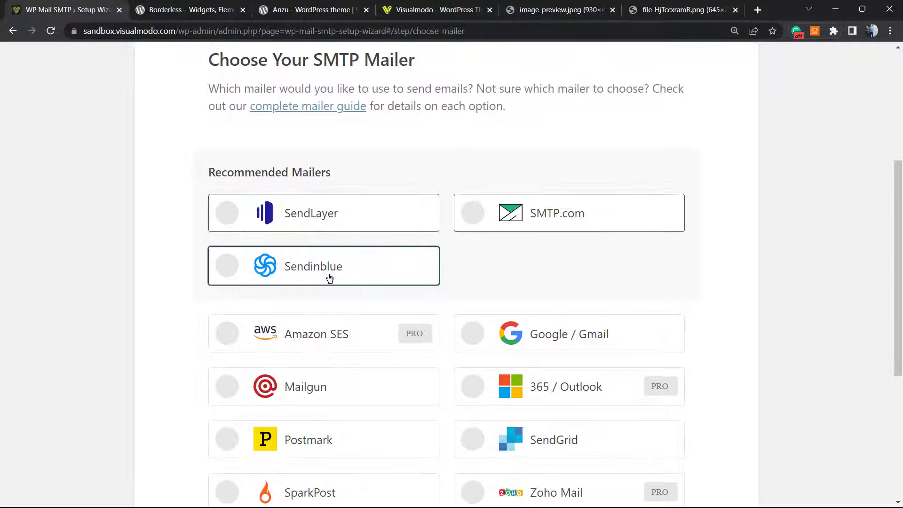
scroll(412, 278, down, 1)
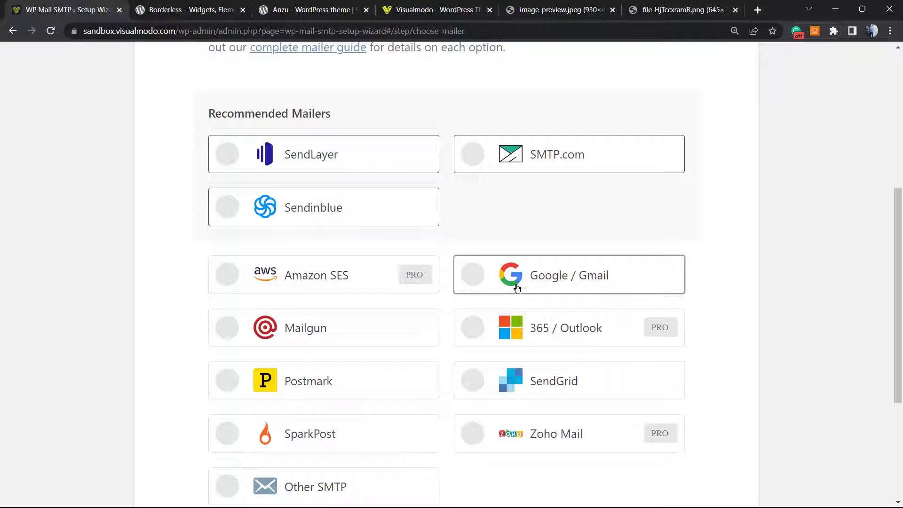
scroll(489, 312, down, 2)
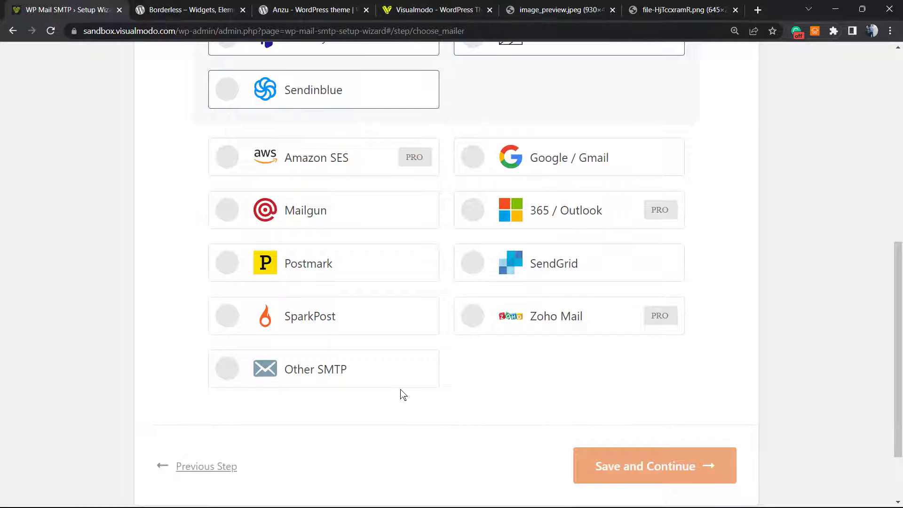
scroll(489, 443, up, 7)
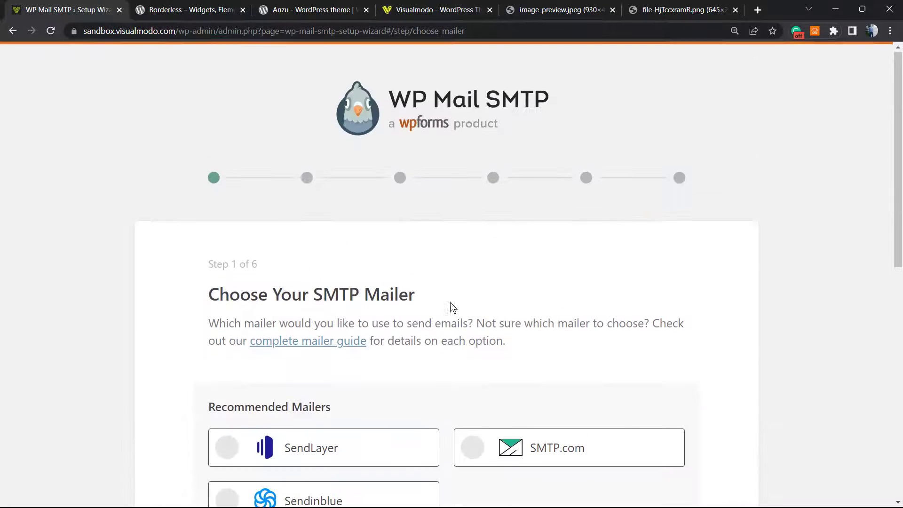
scroll(403, 274, down, 7)
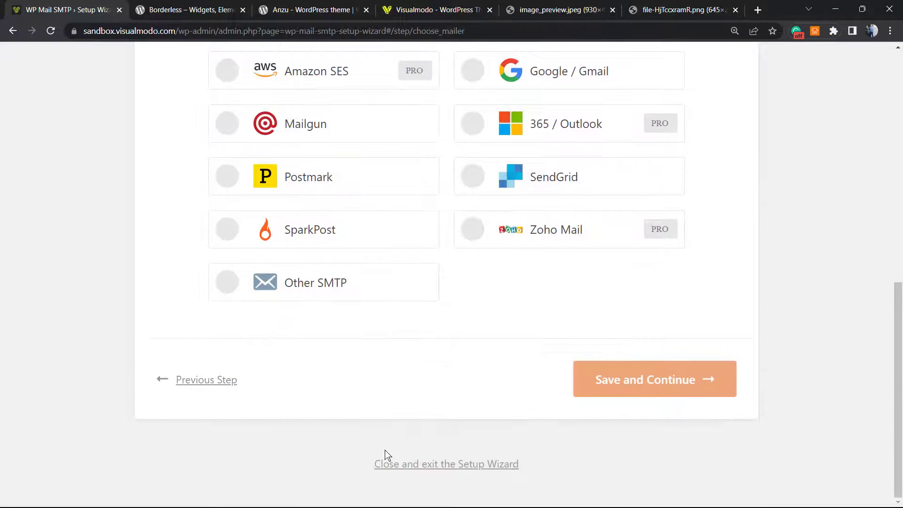
drag(369, 463, 520, 475)
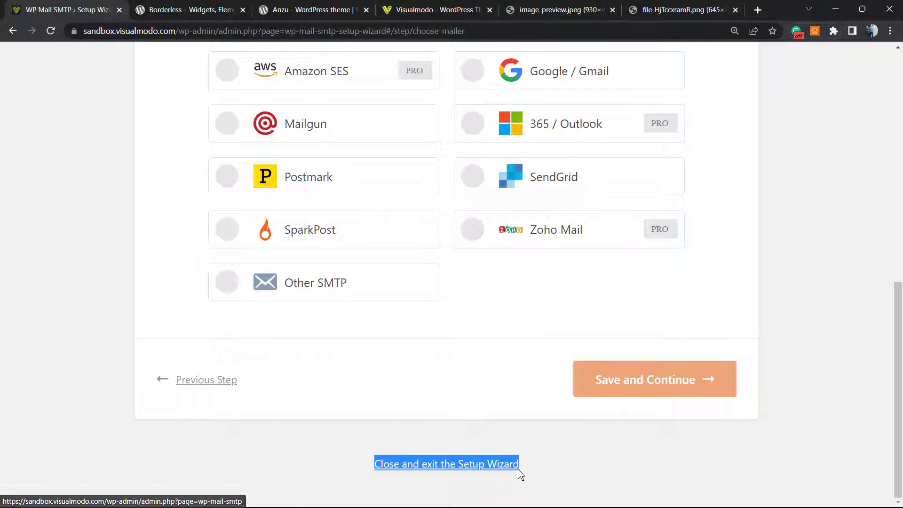
click(452, 464)
scroll(413, 349, up, 4)
scroll(443, 312, up, 5)
scroll(460, 307, down, 6)
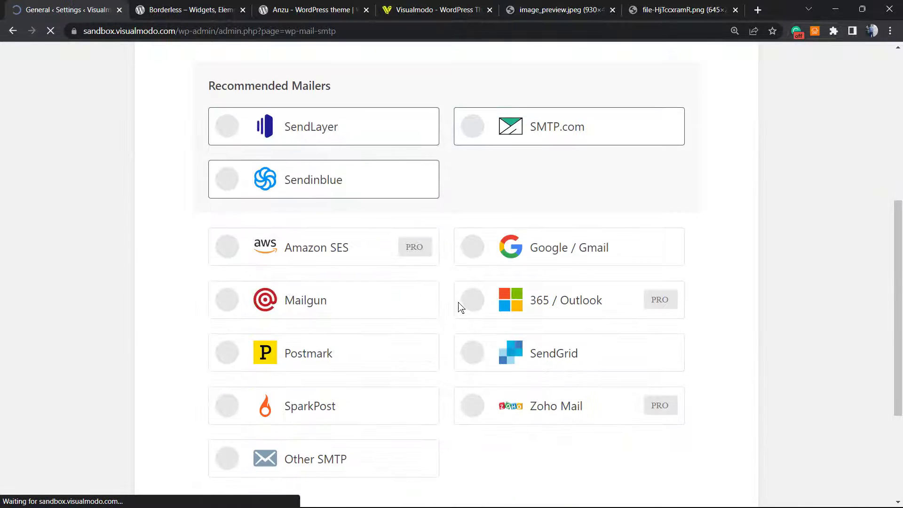
scroll(484, 282, down, 5)
scroll(265, 317, up, 3)
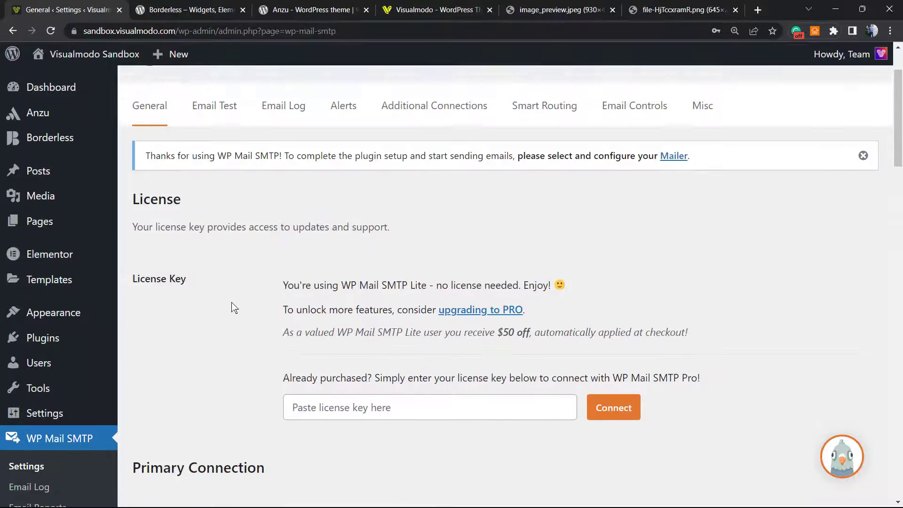
scroll(231, 308, down, 1)
scroll(231, 308, down, 1)
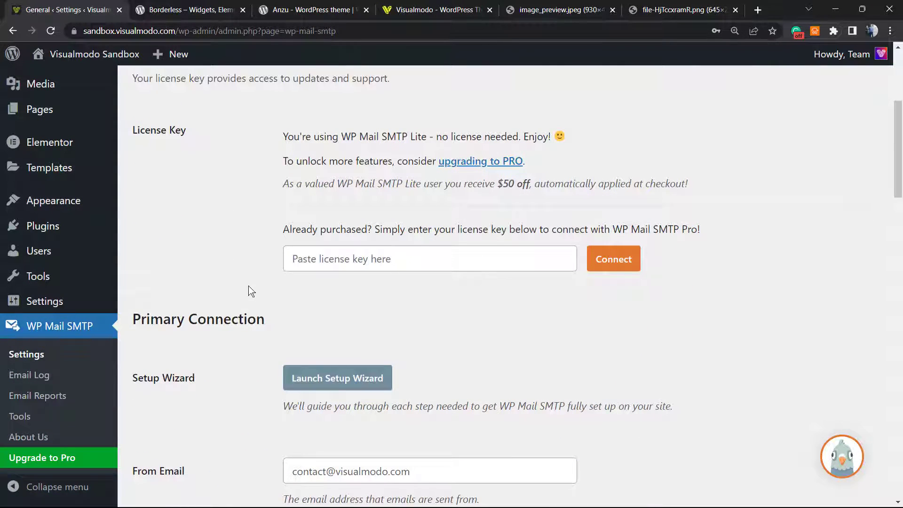
scroll(261, 254, down, 5)
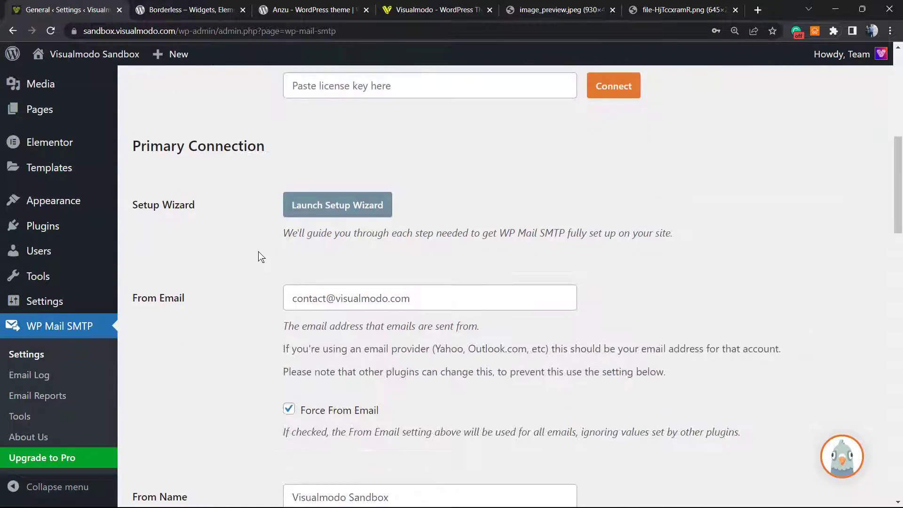
drag(195, 237, 132, 237)
click(201, 234)
scroll(207, 260, down, 2)
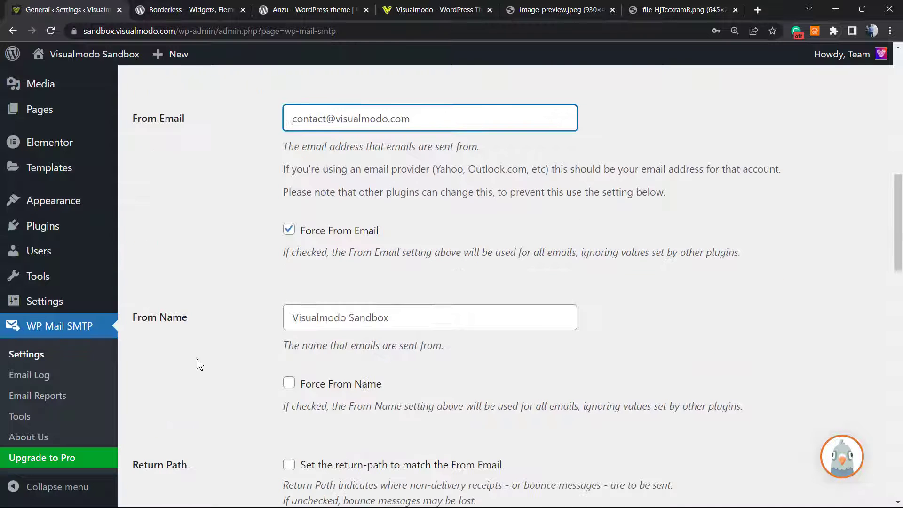
drag(193, 323, 141, 316)
click(186, 318)
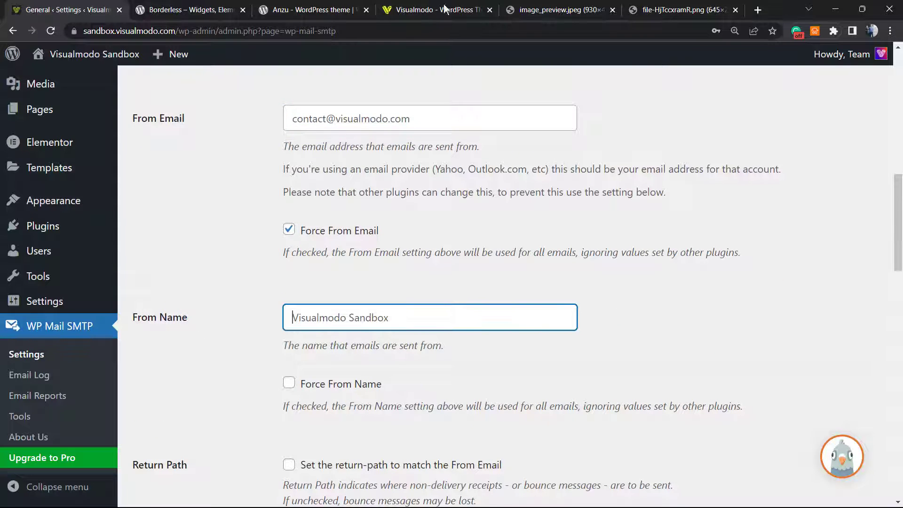
click(550, 9)
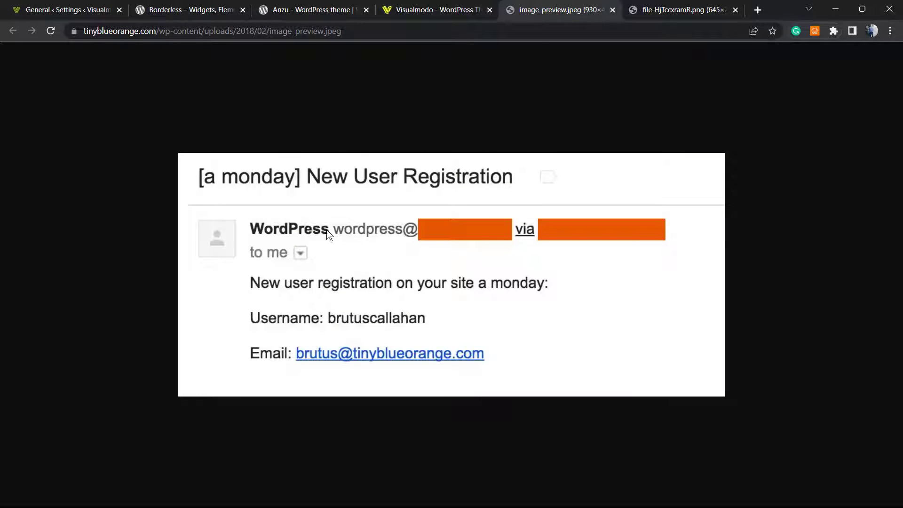
click(221, 8)
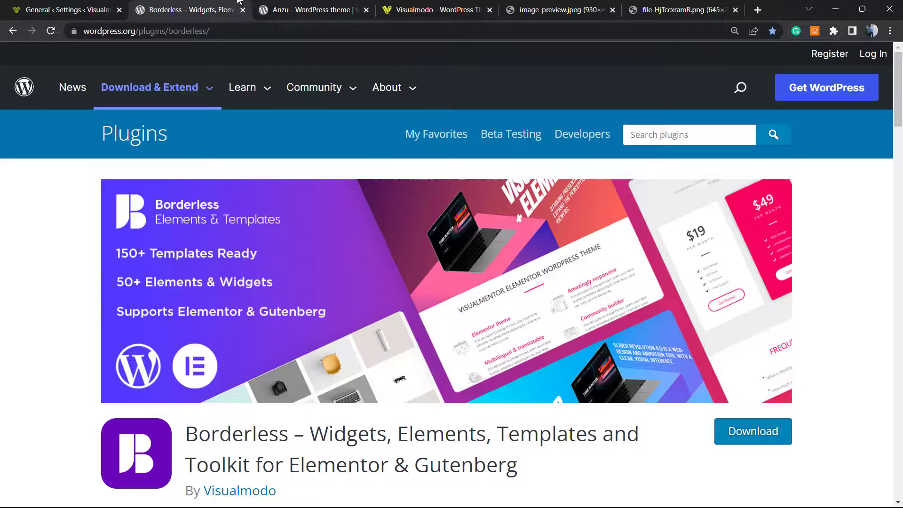
click(113, 8)
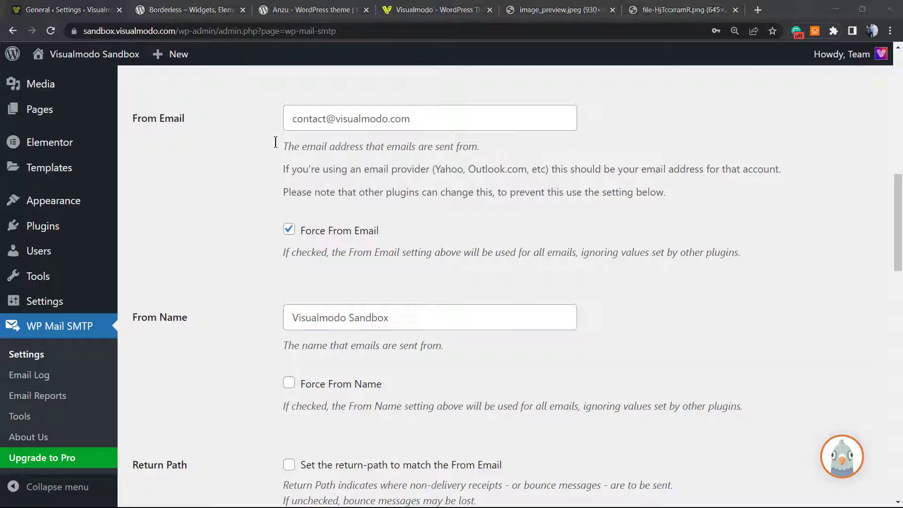
scroll(198, 292, up, 2)
scroll(211, 342, up, 1)
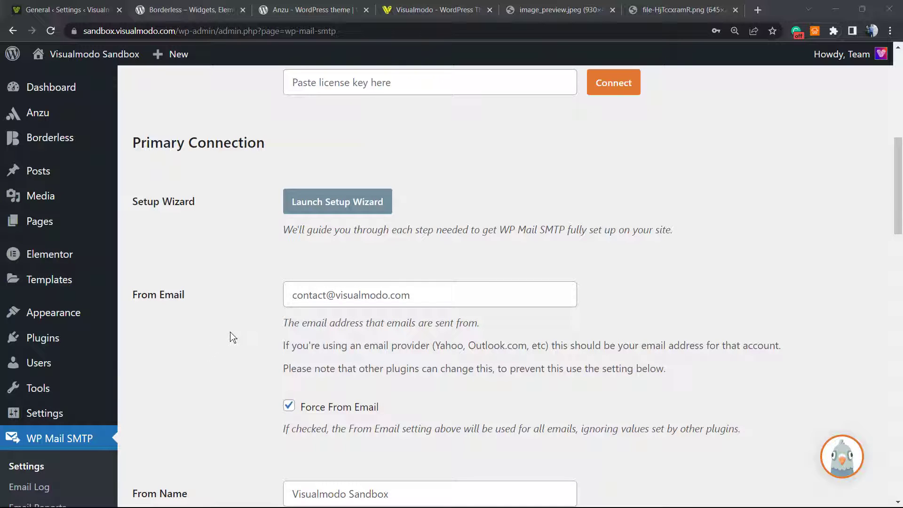
scroll(282, 306, down, 4)
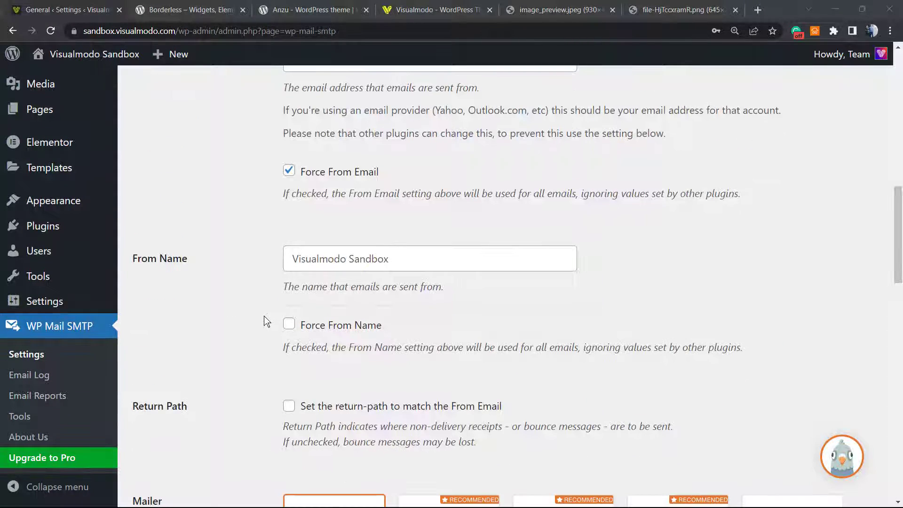
scroll(250, 315, up, 3)
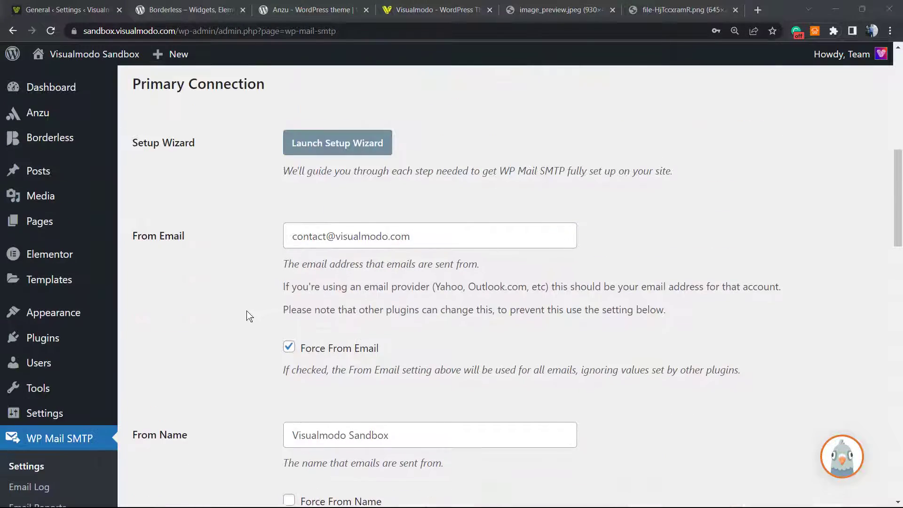
scroll(248, 315, down, 5)
scroll(248, 312, up, 6)
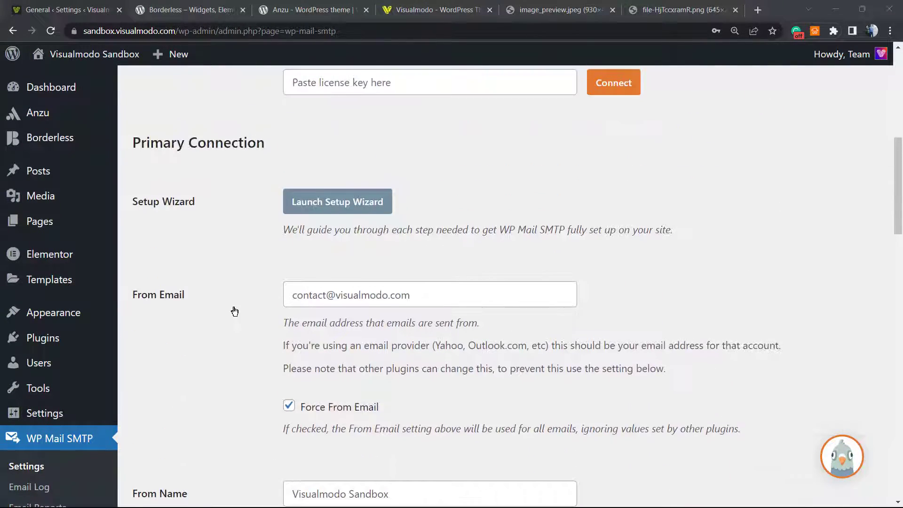
scroll(234, 311, up, 8)
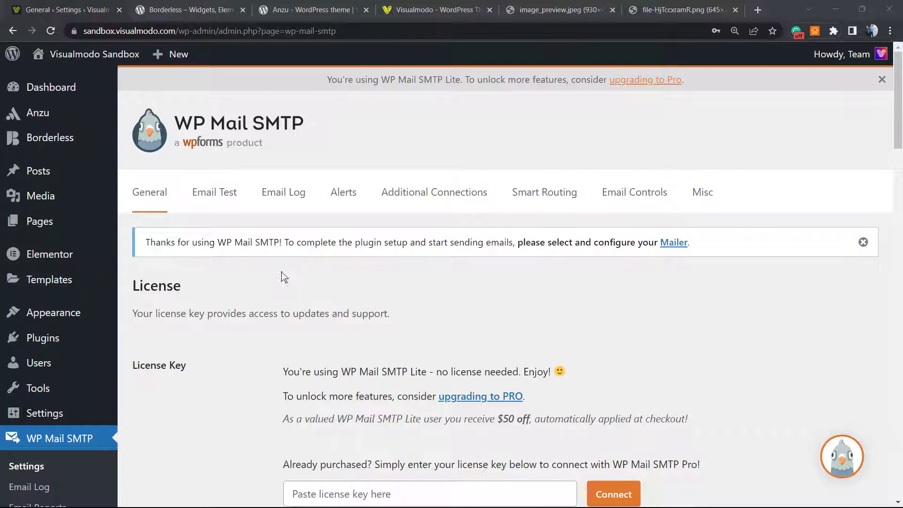
scroll(30, 338, down, 1)
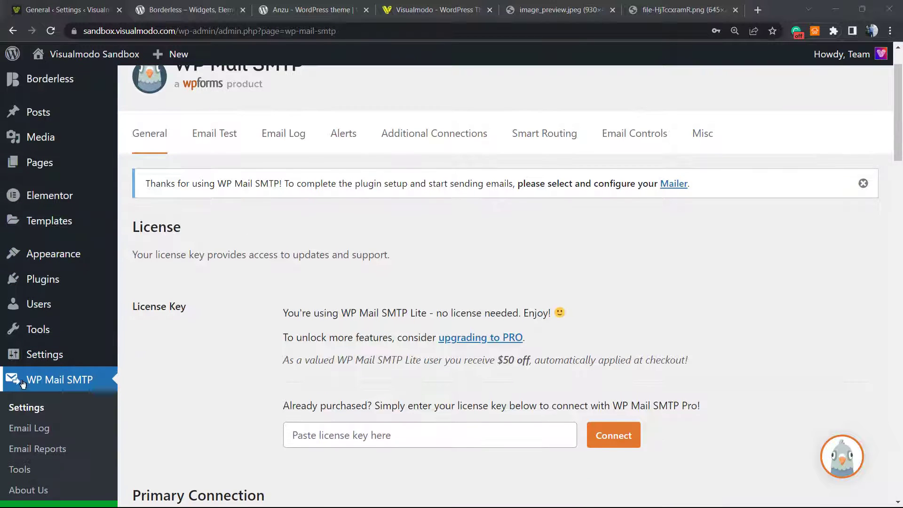
scroll(241, 298, down, 1)
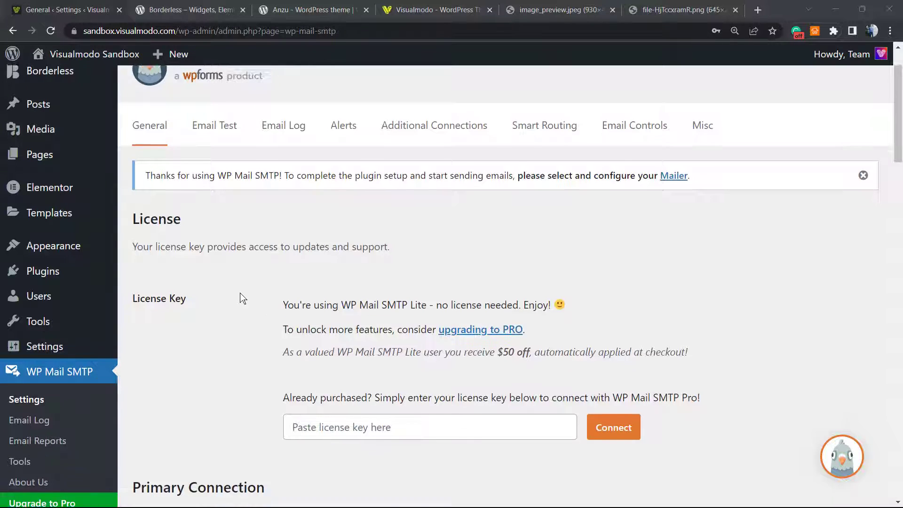
scroll(241, 298, down, 7)
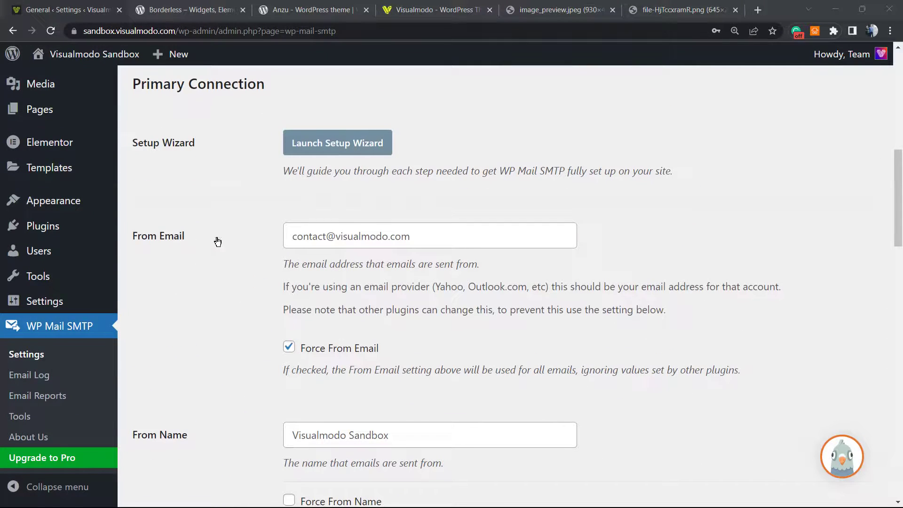
triple_click(163, 240)
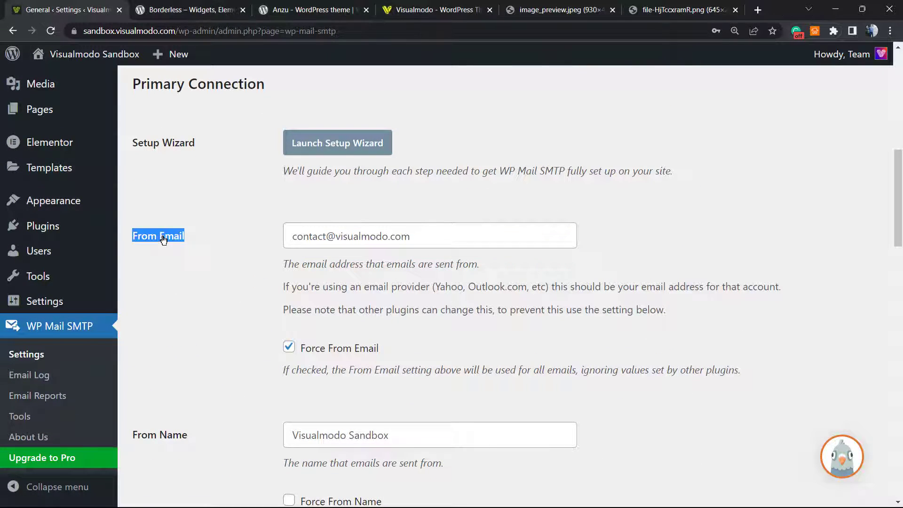
triple_click(305, 231)
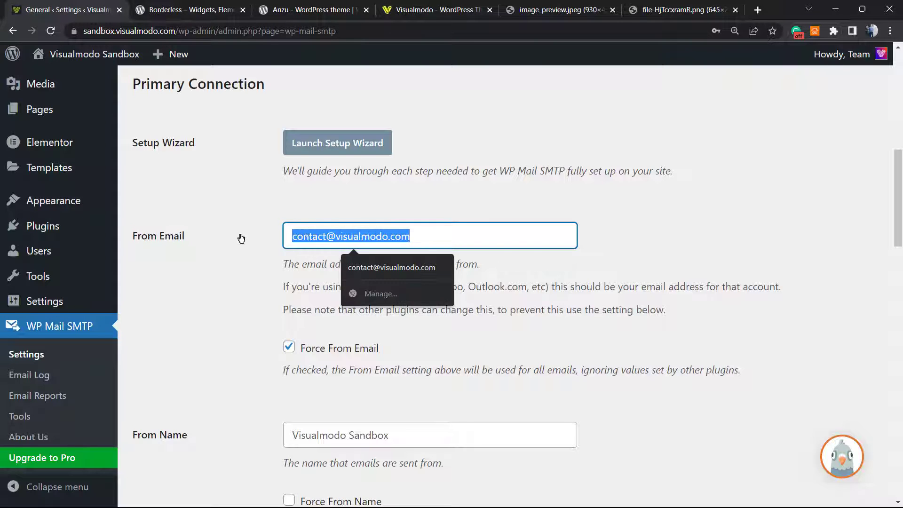
key(Escape)
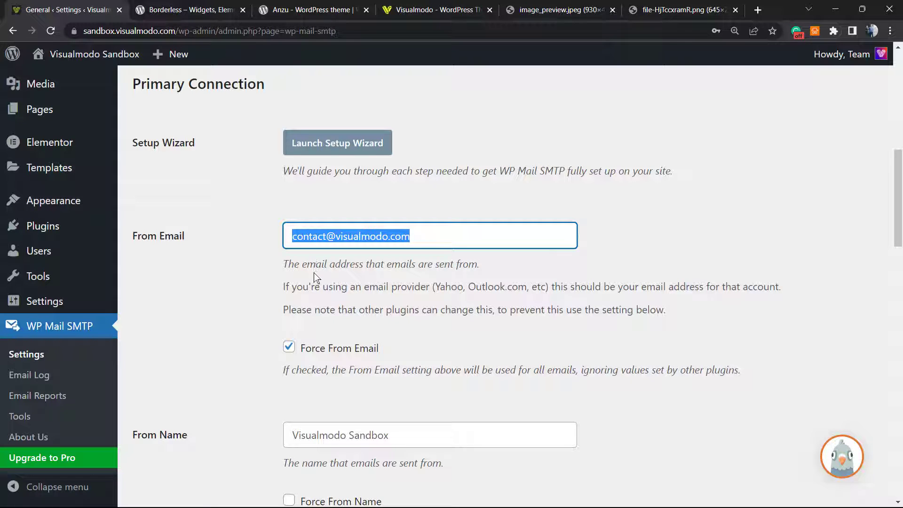
scroll(342, 265, down, 3)
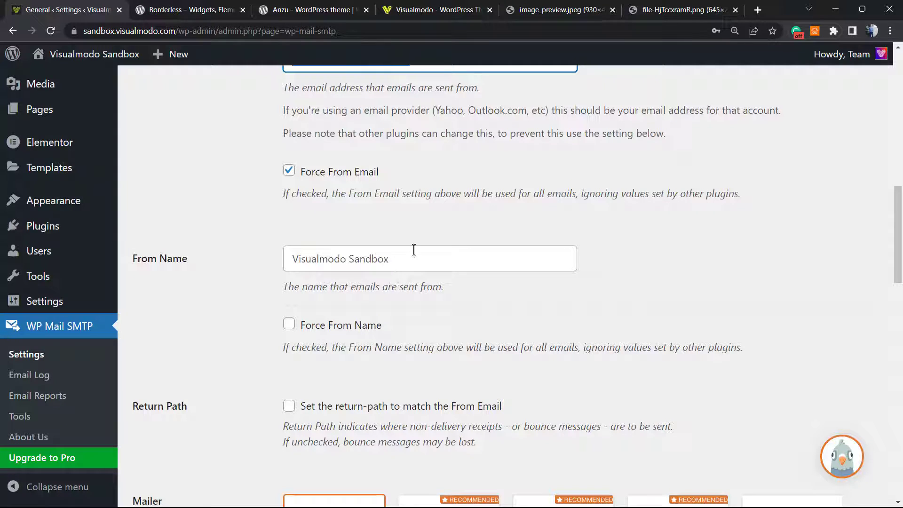
double_click(299, 261)
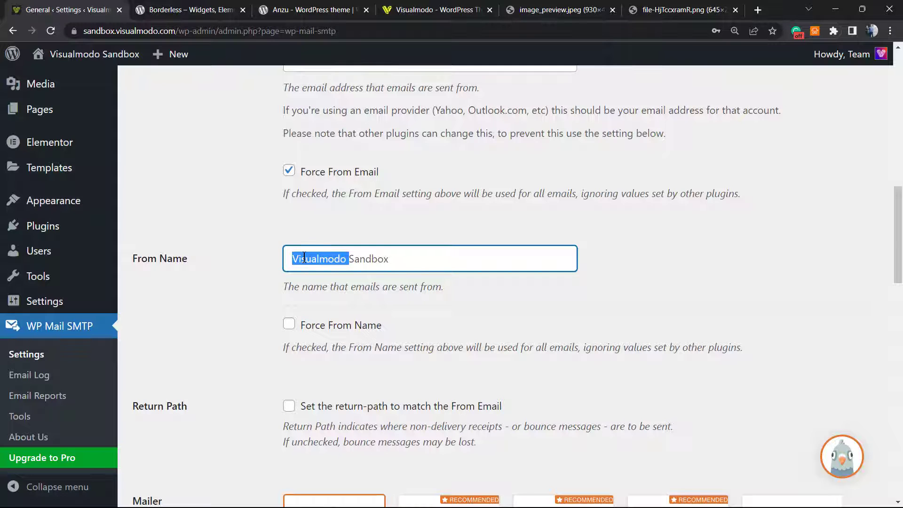
scroll(272, 264, down, 5)
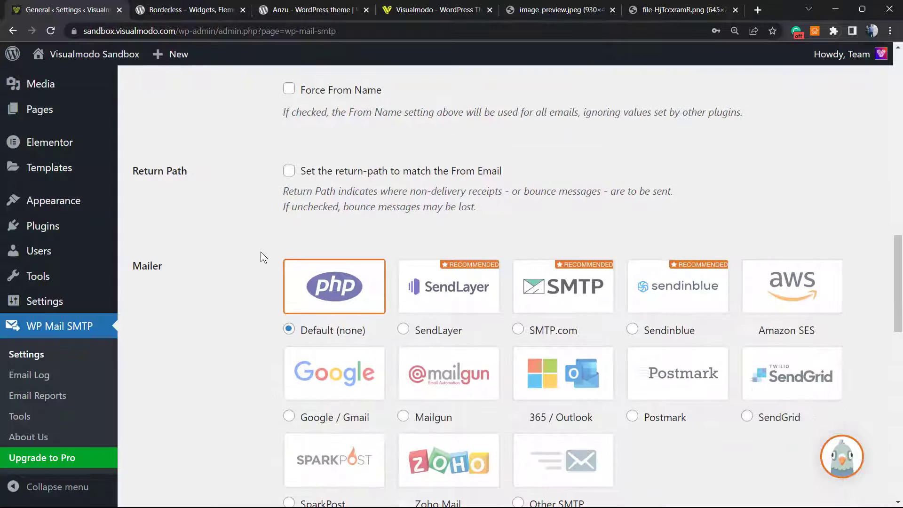
scroll(259, 254, down, 10)
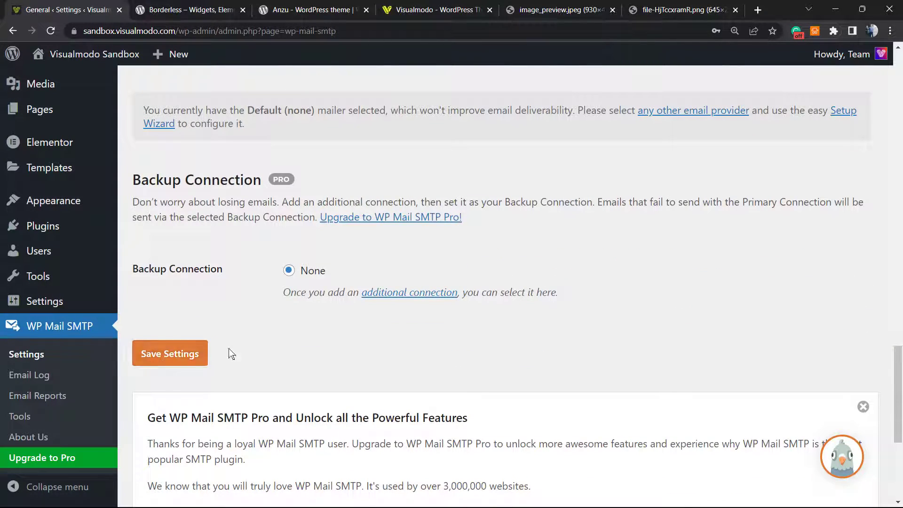
scroll(202, 350, up, 12)
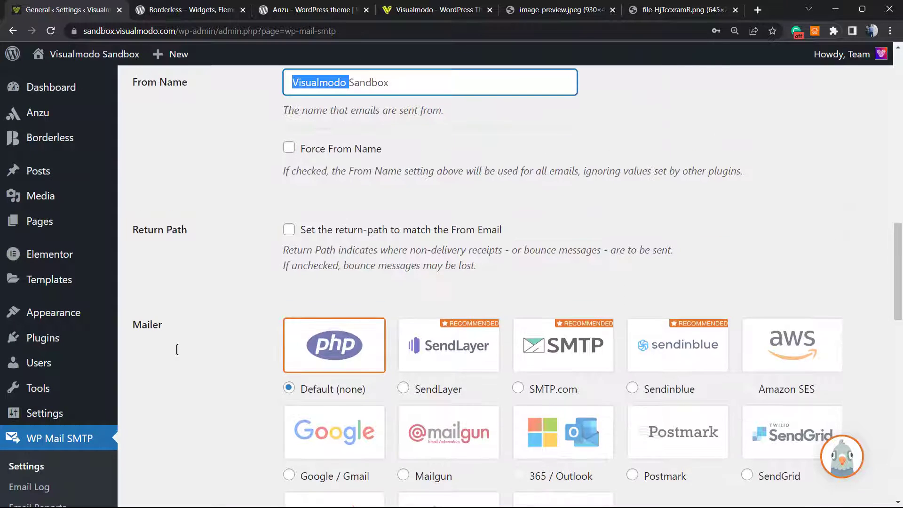
scroll(178, 352, up, 1)
scroll(197, 330, down, 3)
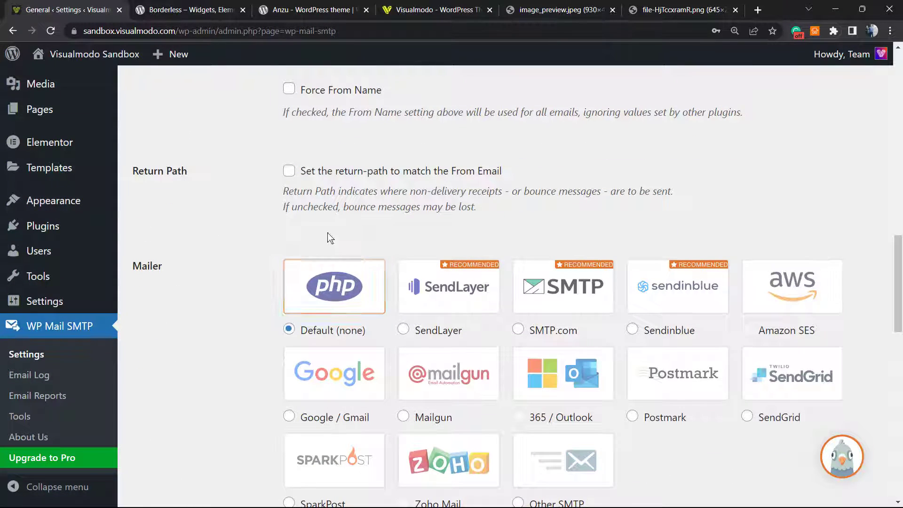
scroll(336, 256, down, 1)
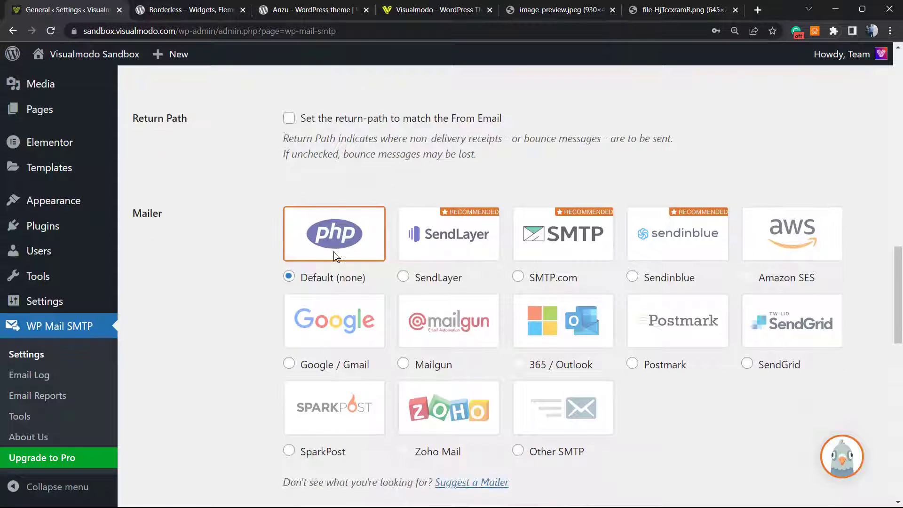
scroll(336, 256, down, 2)
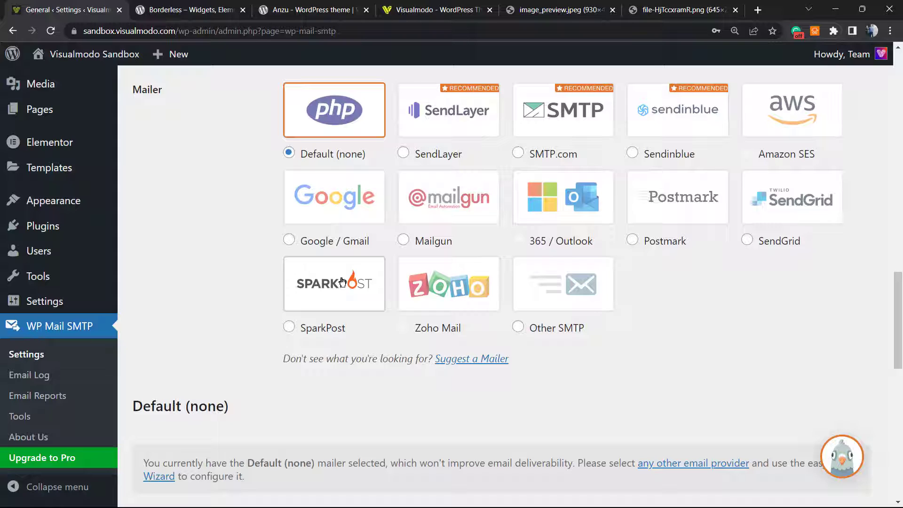
scroll(341, 285, up, 2)
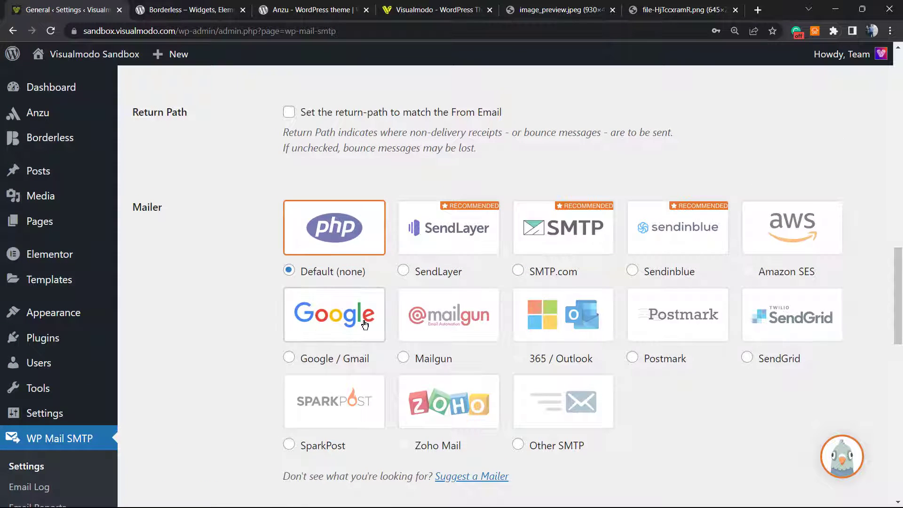
- Select Google / Gmail as the mailer and look over its settings
scroll(602, 287, down, 2)
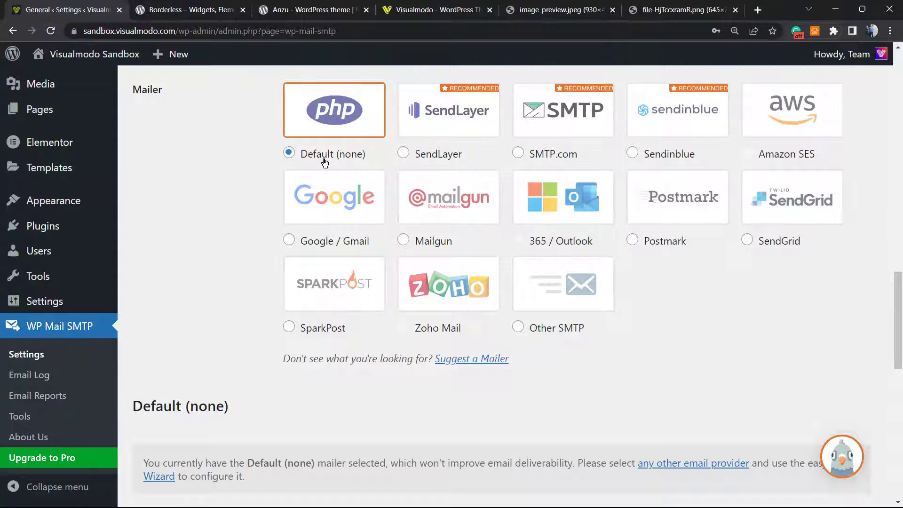
click(335, 240)
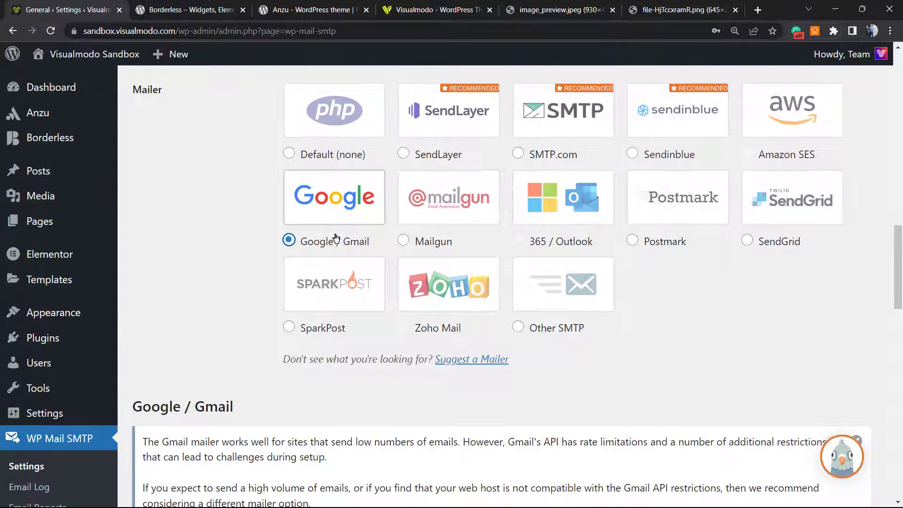
scroll(332, 246, down, 4)
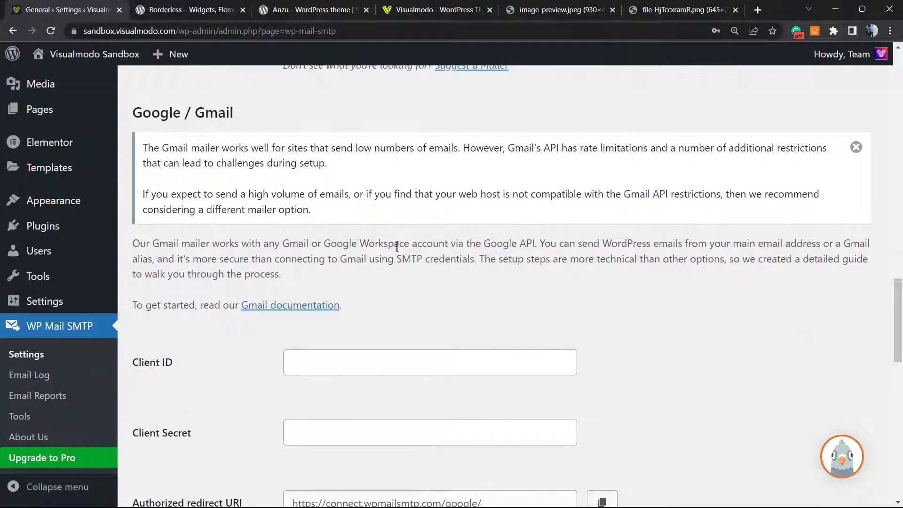
scroll(396, 246, up, 7)
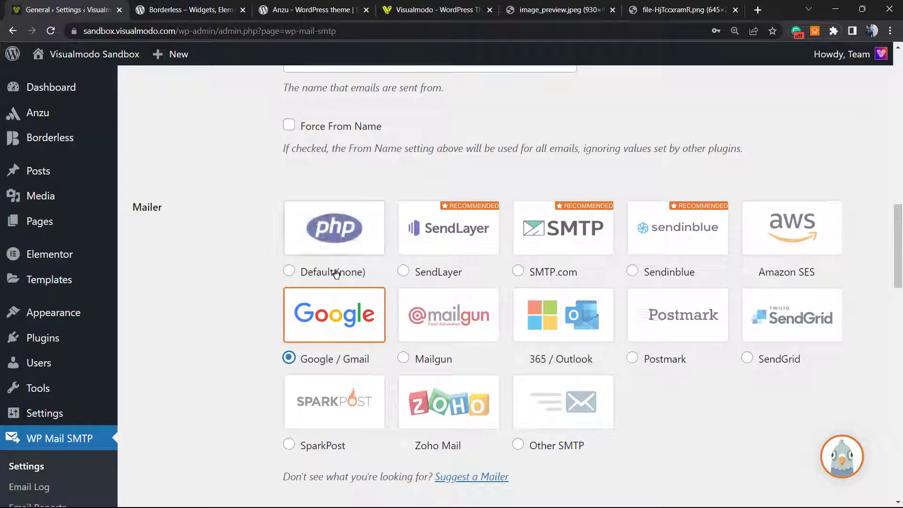
scroll(335, 273, up, 1)
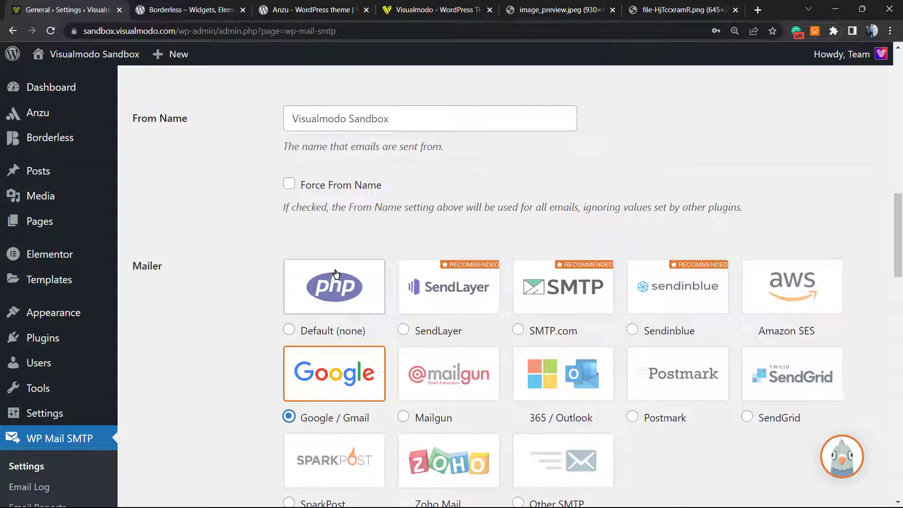
- Switch the mailer back to Default (none)
click(335, 273)
scroll(310, 305, down, 3)
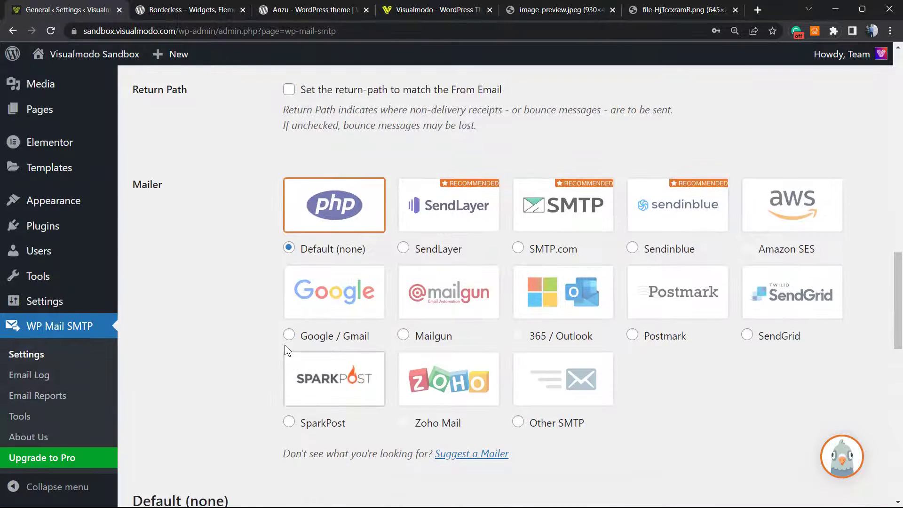
scroll(297, 262, up, 9)
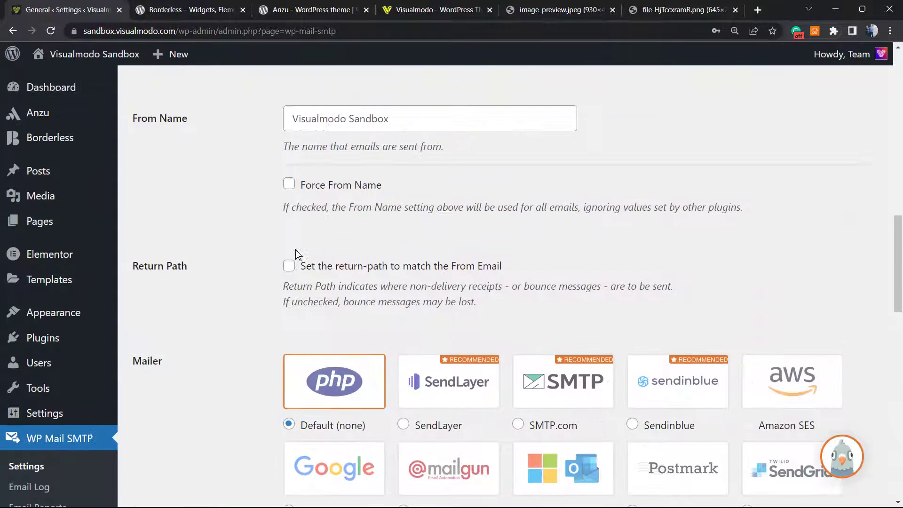
scroll(290, 256, up, 5)
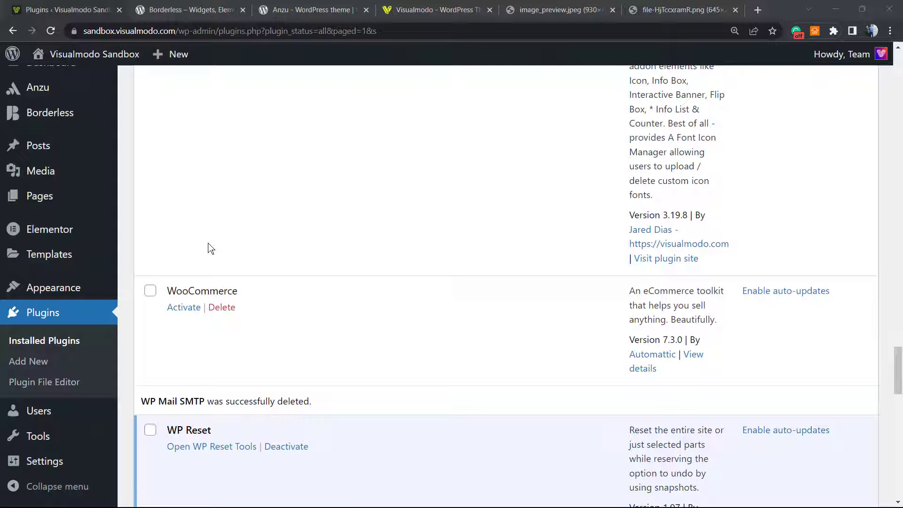
- Search Add New plugins for WP Change Email Sender, then install and activate it
click(46, 360)
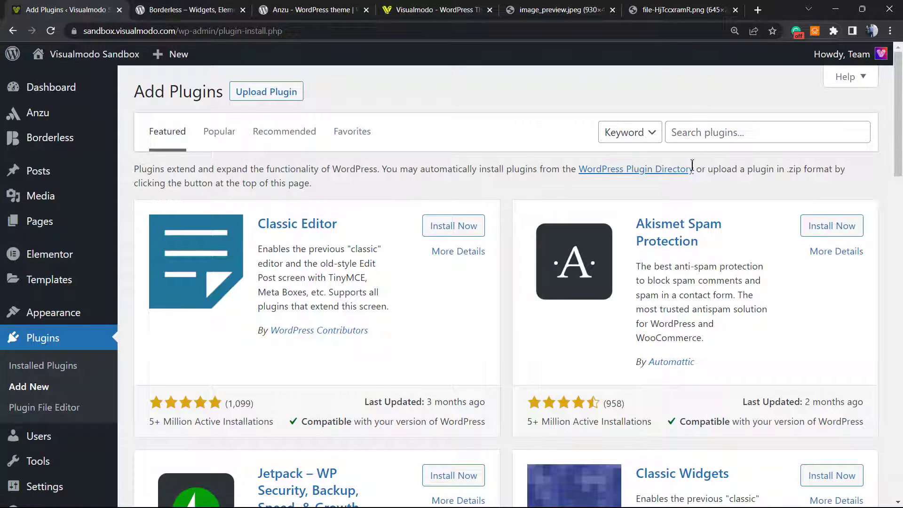
click(694, 135)
text(WP Change Email Sender)
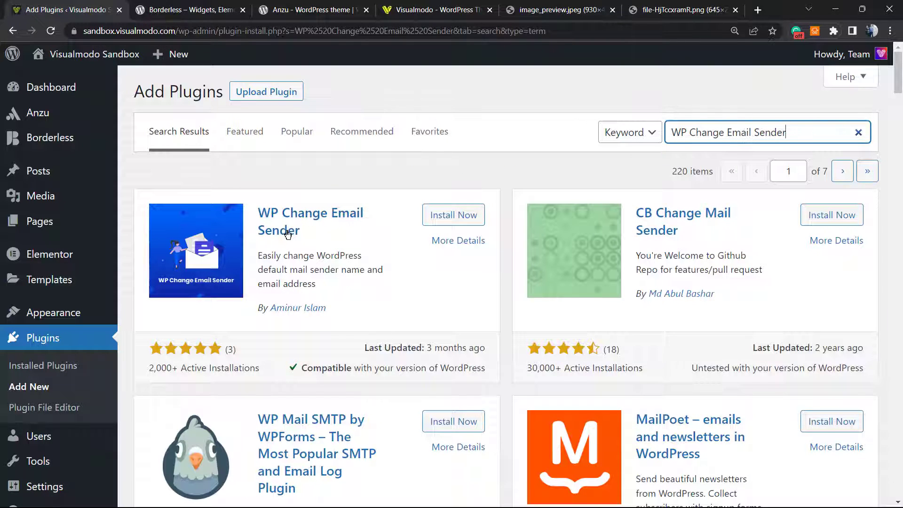
click(449, 221)
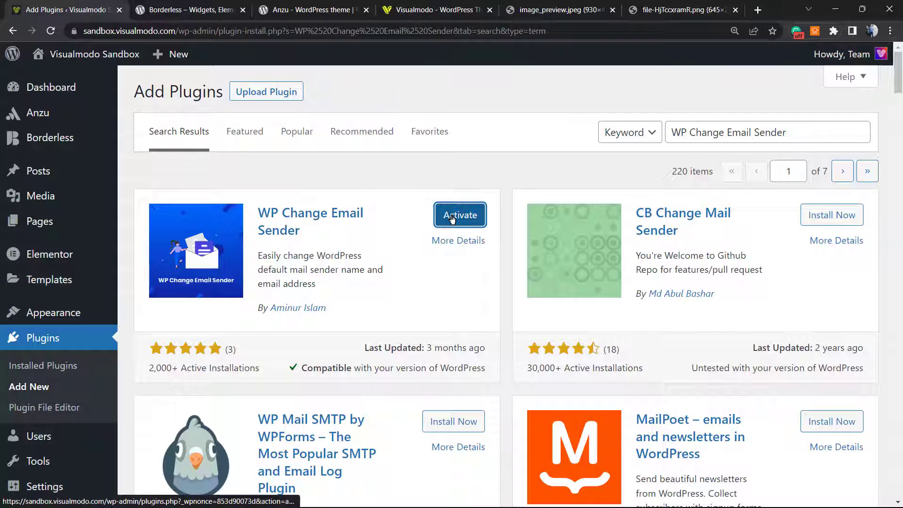
click(456, 214)
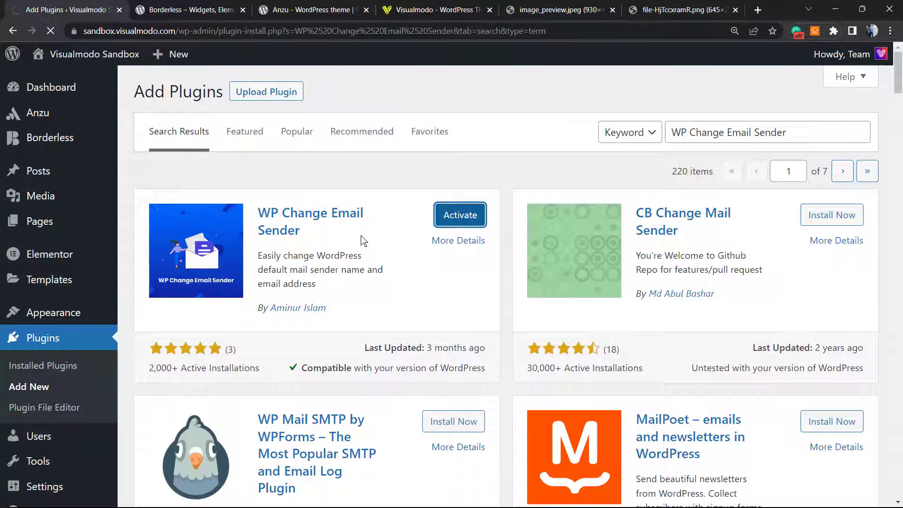
- Scroll the installed plugins list to WP Change Email Sender and open its Settings
scroll(202, 286, down, 3)
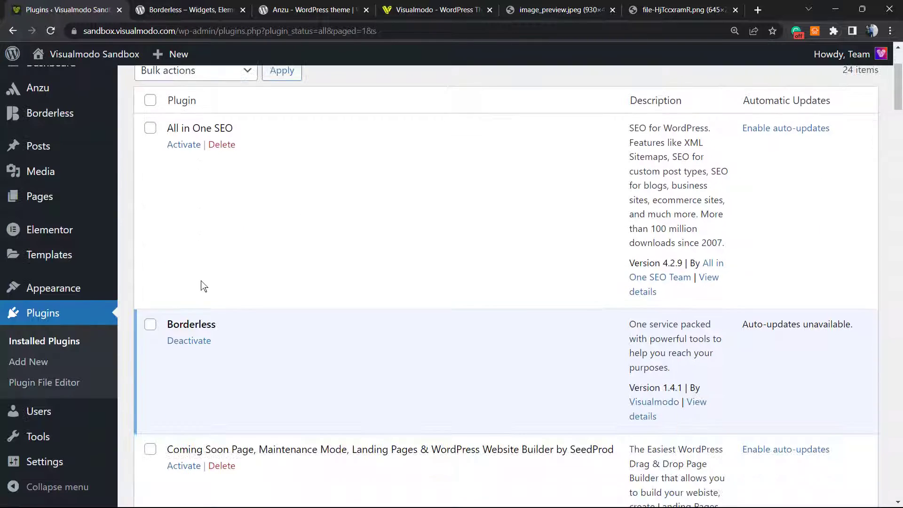
scroll(311, 252, down, 3)
scroll(310, 251, down, 10)
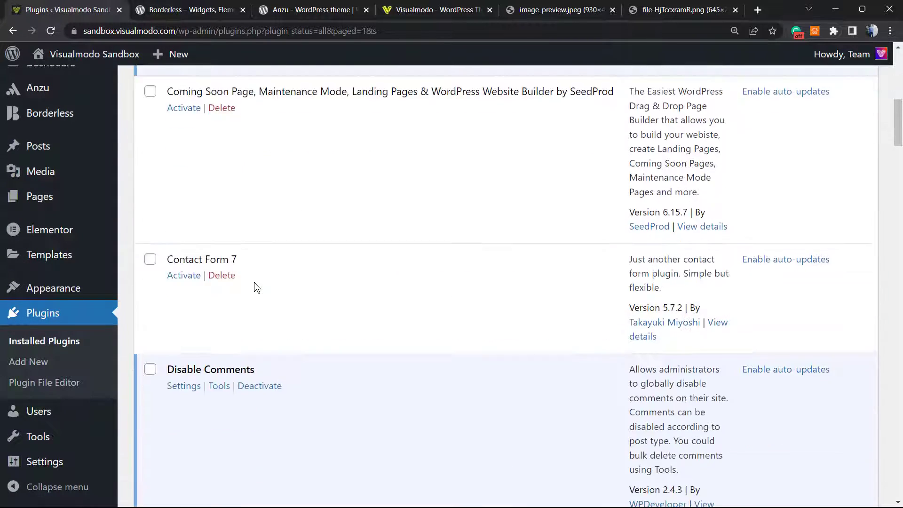
mouse_move(56, 463)
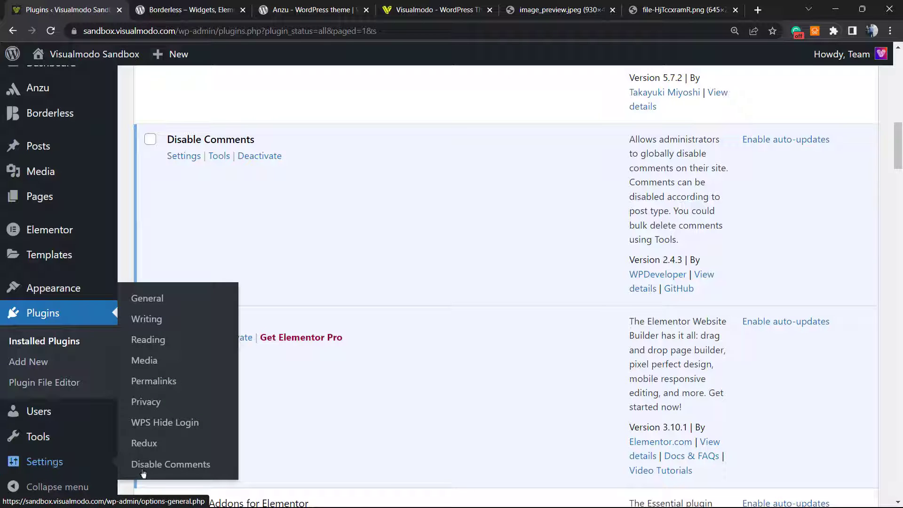
scroll(302, 256, down, 10)
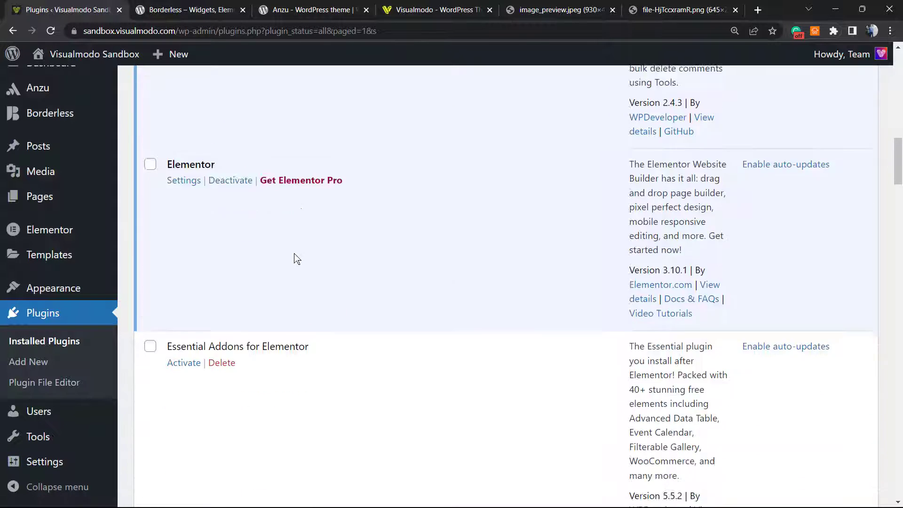
scroll(297, 258, down, 13)
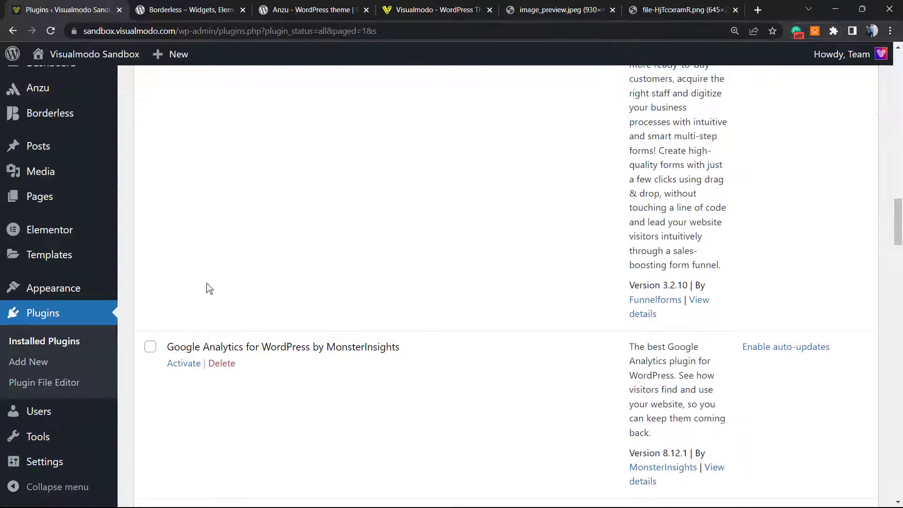
scroll(244, 288, down, 17)
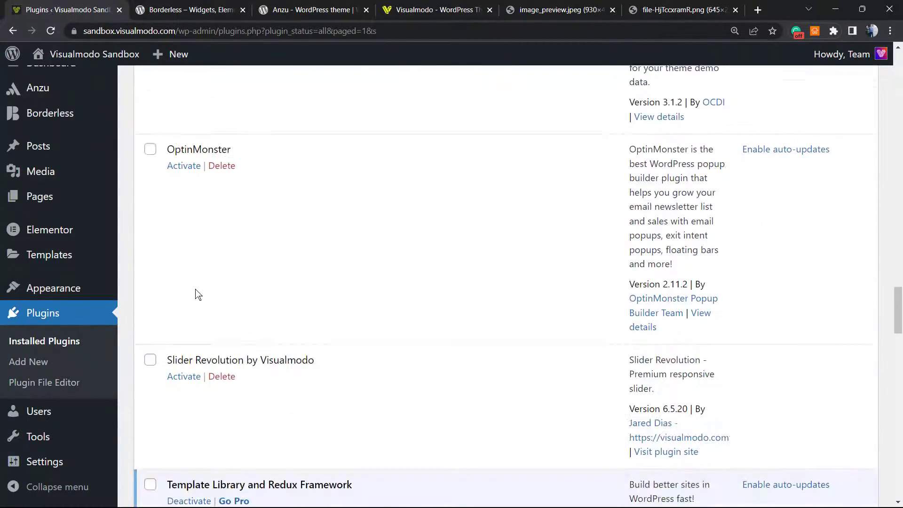
scroll(184, 286, down, 2)
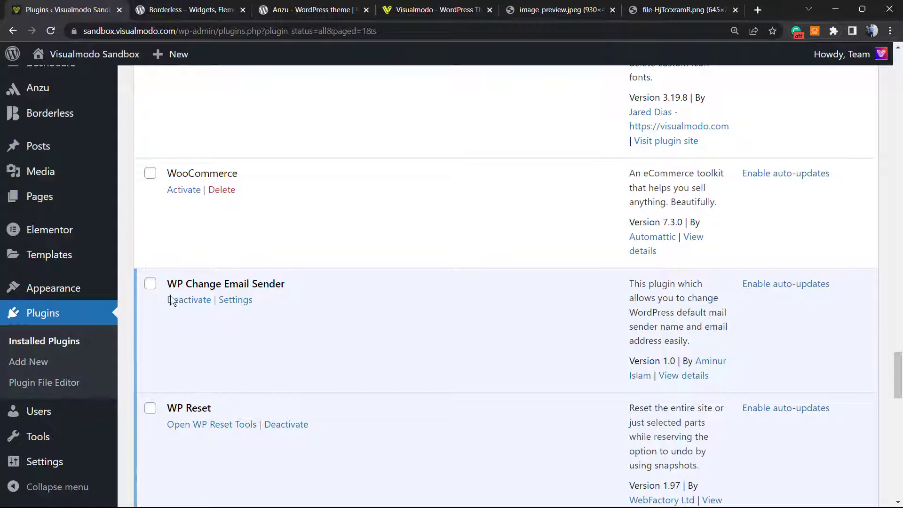
triple_click(243, 282)
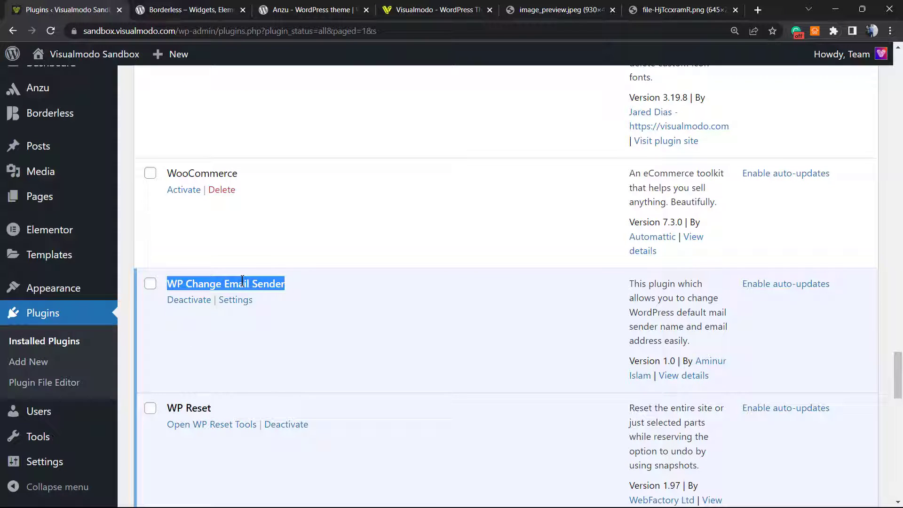
click(235, 300)
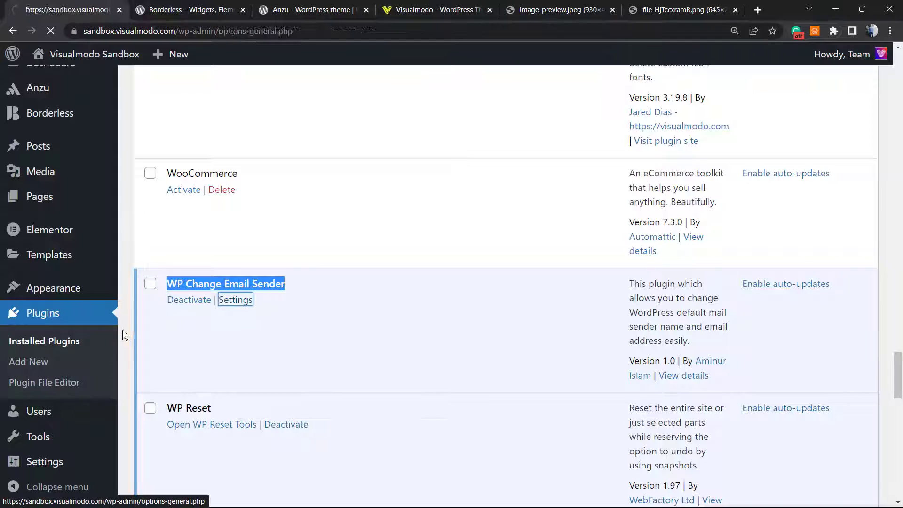
- Enter 'Visualmodo' as the Email Sender Name in General Settings
scroll(69, 375, down, 5)
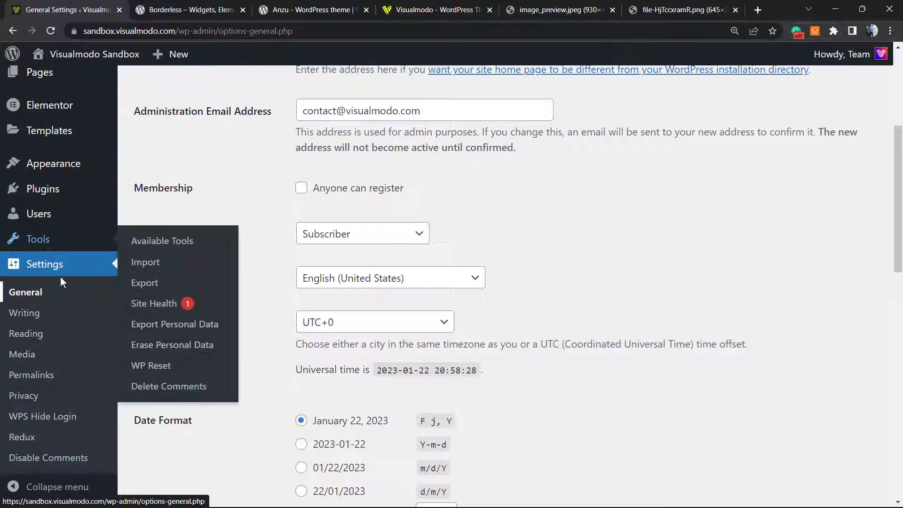
scroll(230, 282, down, 11)
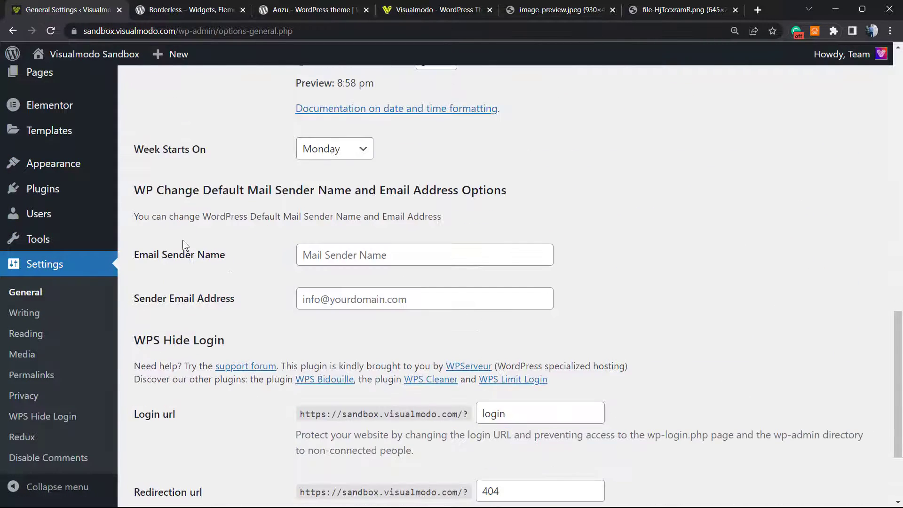
triple_click(170, 251)
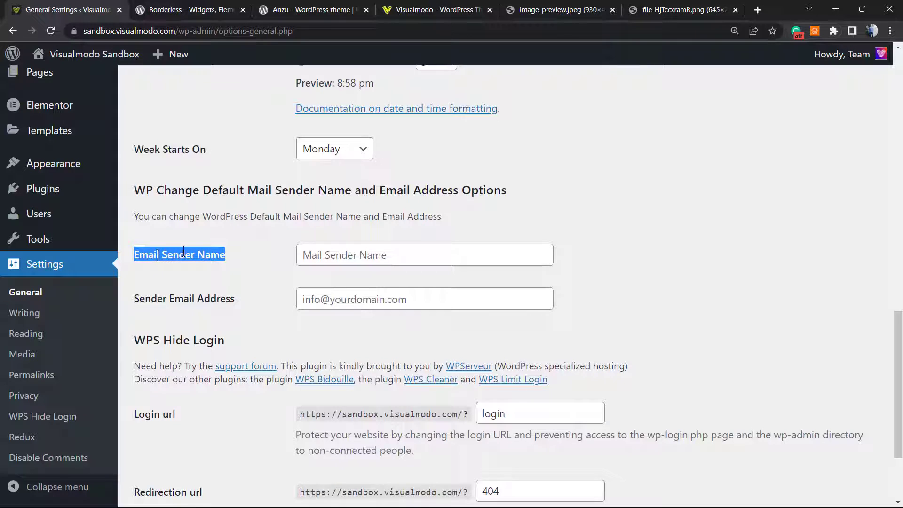
triple_click(174, 294)
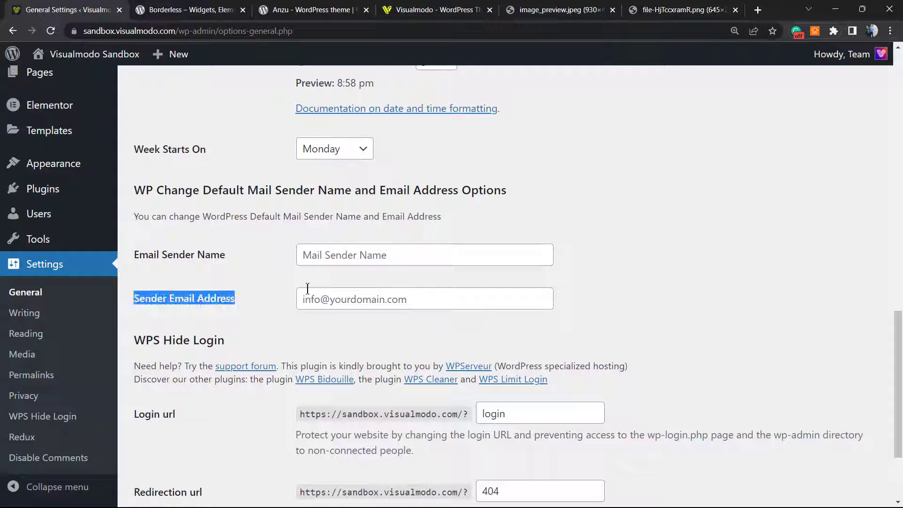
click(348, 255)
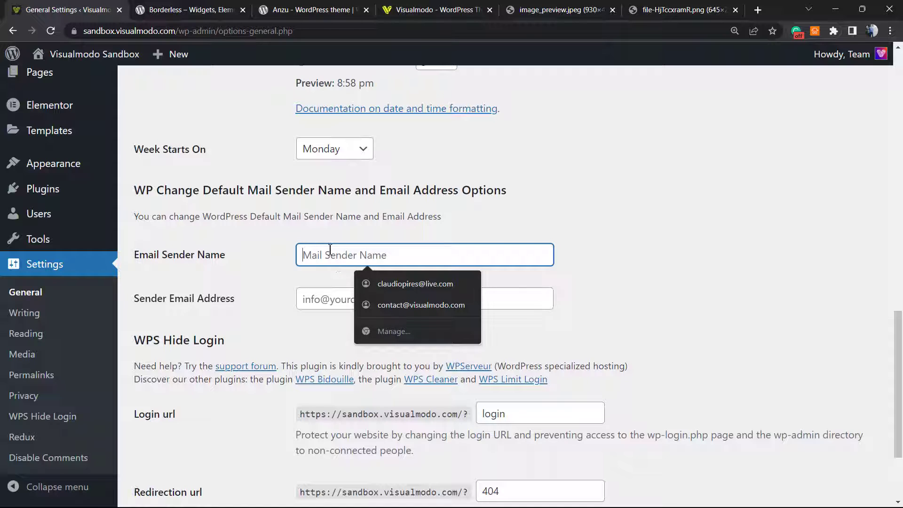
text(Visual)
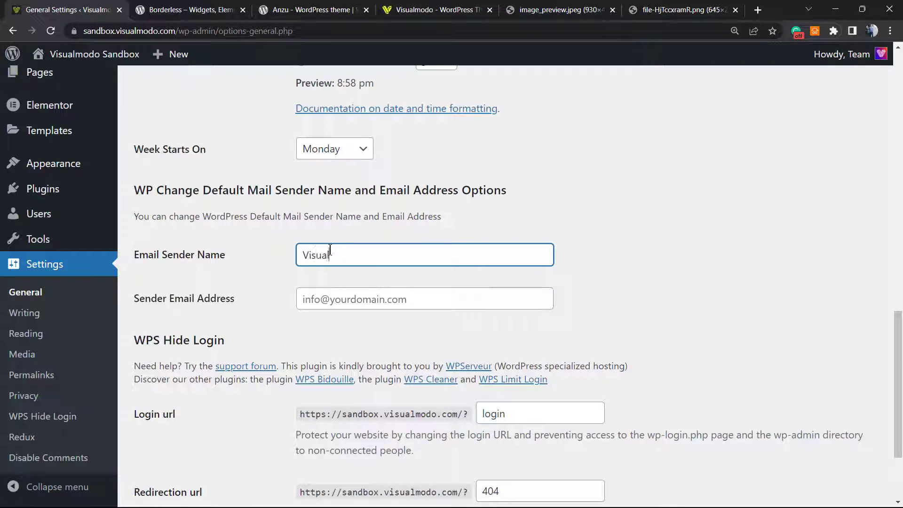
text(modo)
- Fill Sender Email Address with the site's saved contact email from autofill
click(313, 299)
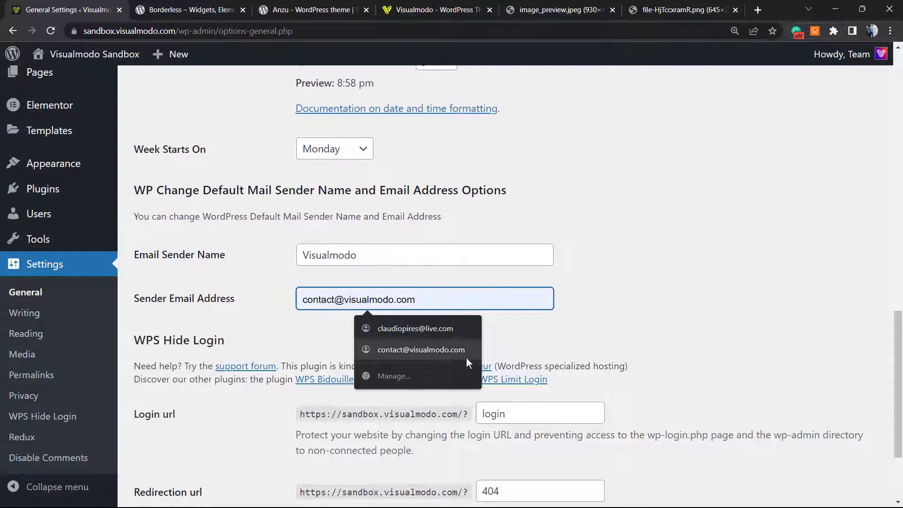
click(448, 356)
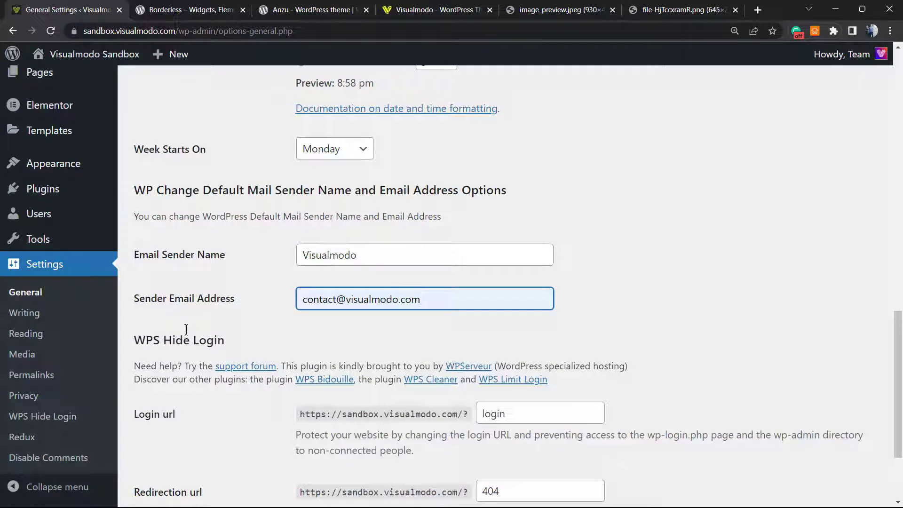
click(237, 286)
scroll(237, 286, down, 3)
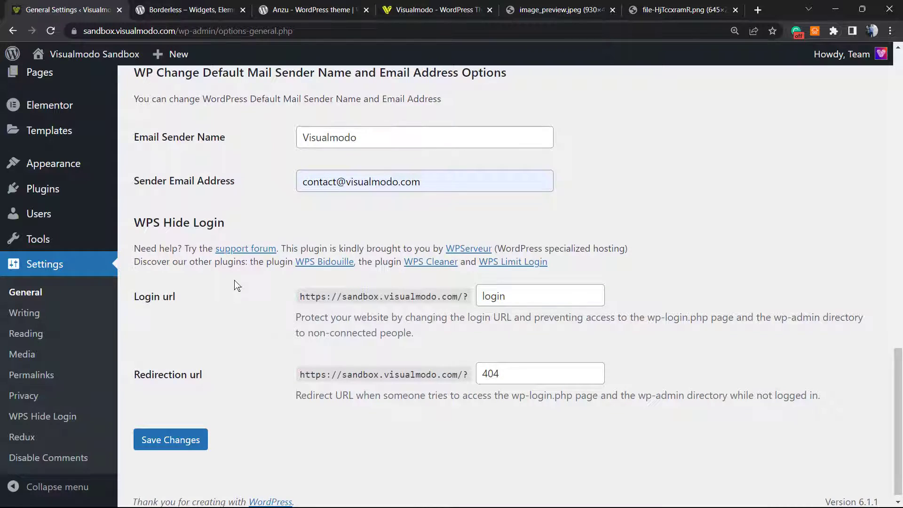
scroll(237, 286, up, 7)
scroll(234, 282, down, 3)
scroll(235, 280, up, 2)
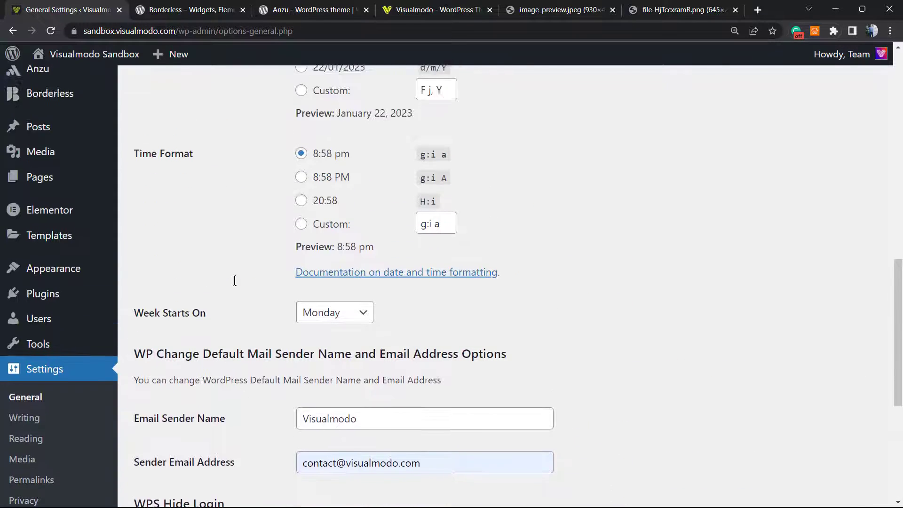
scroll(236, 282, up, 12)
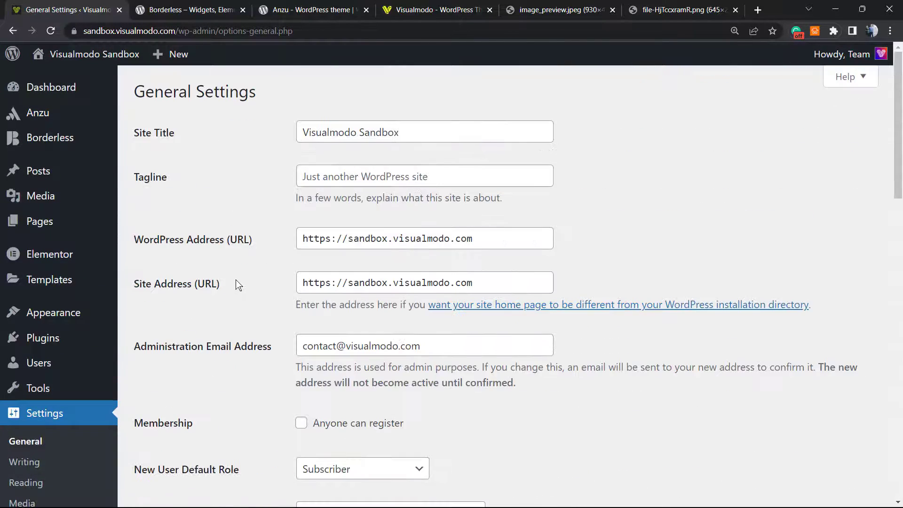
- Review the Borderless plugin page title, then switch to the Anzu theme page
click(202, 7)
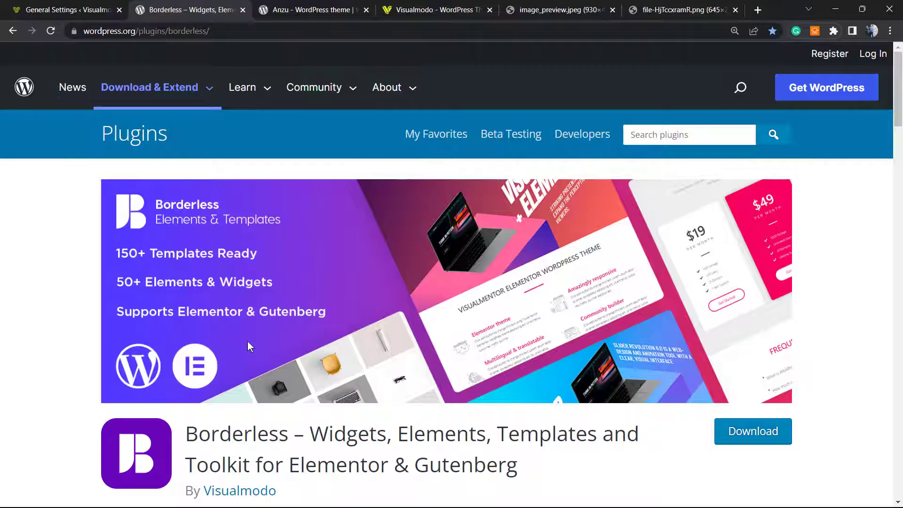
scroll(248, 341, down, 1)
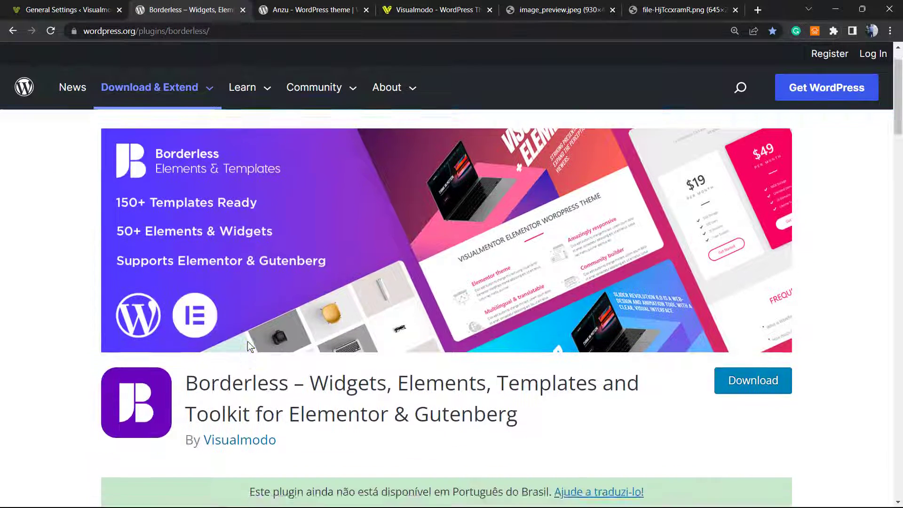
scroll(247, 340, up, 1)
double_click(262, 438)
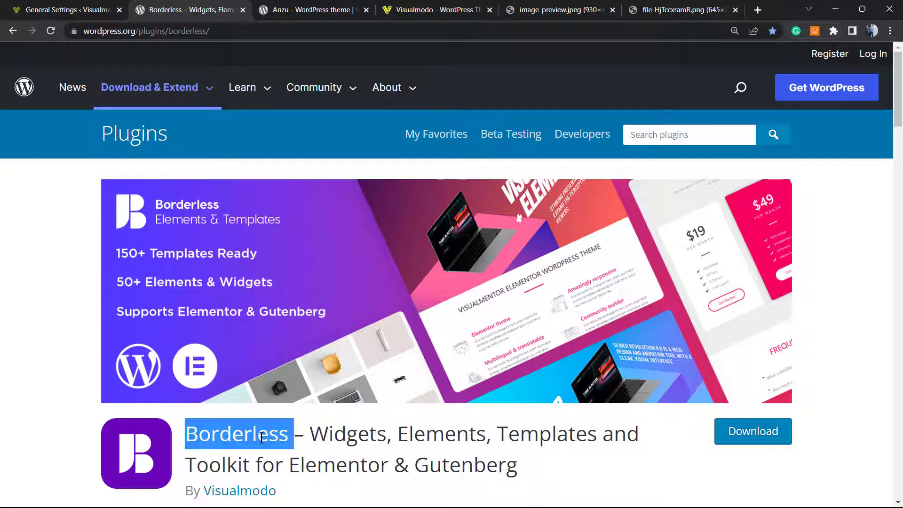
double_click(341, 429)
click(404, 433)
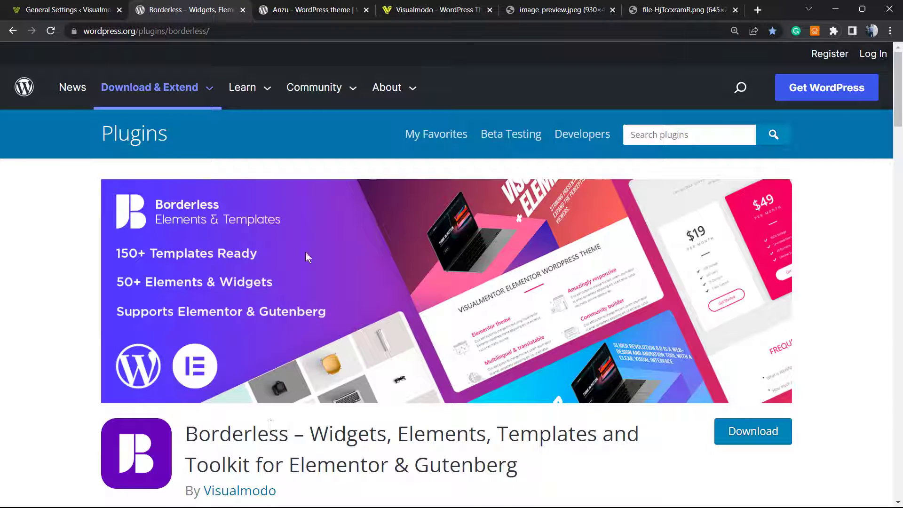
click(292, 4)
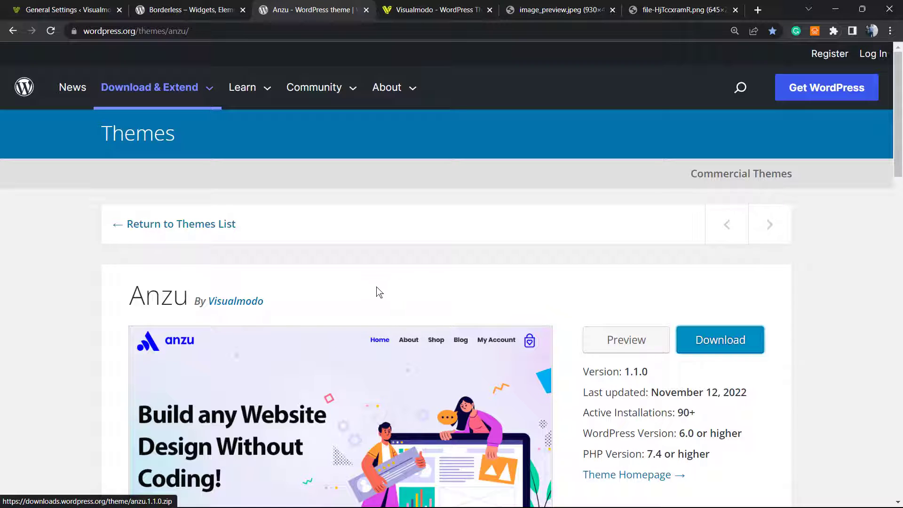
- From the Visualmodo home page, browse Templates Library starters like Winery 2, Herbal and Car
click(430, 9)
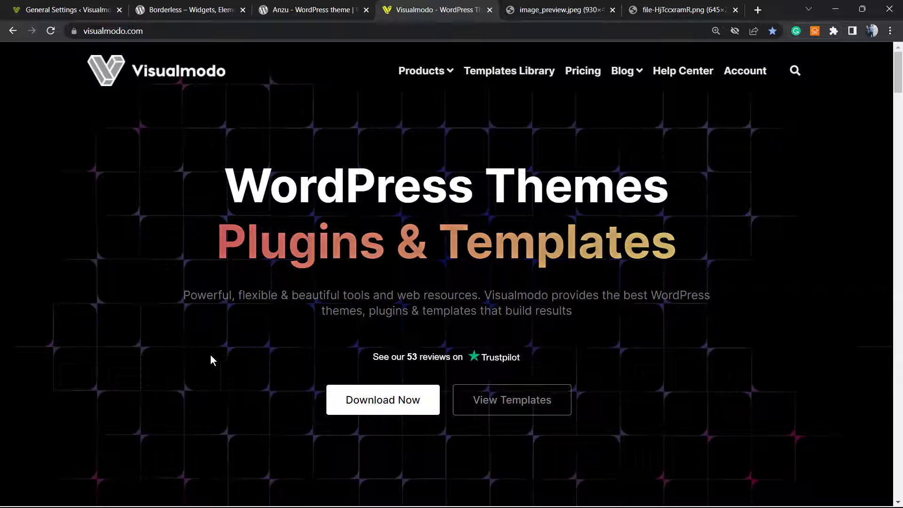
scroll(337, 278, down, 2)
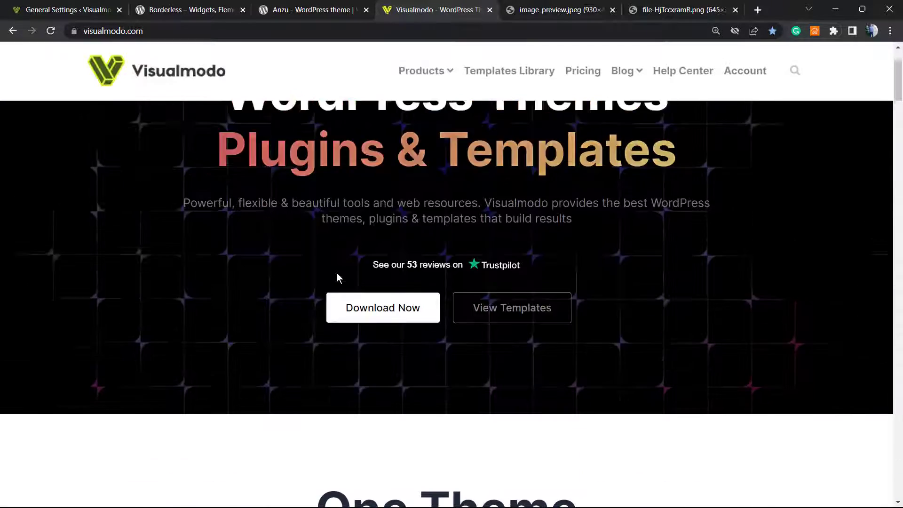
scroll(337, 277, up, 2)
click(509, 71)
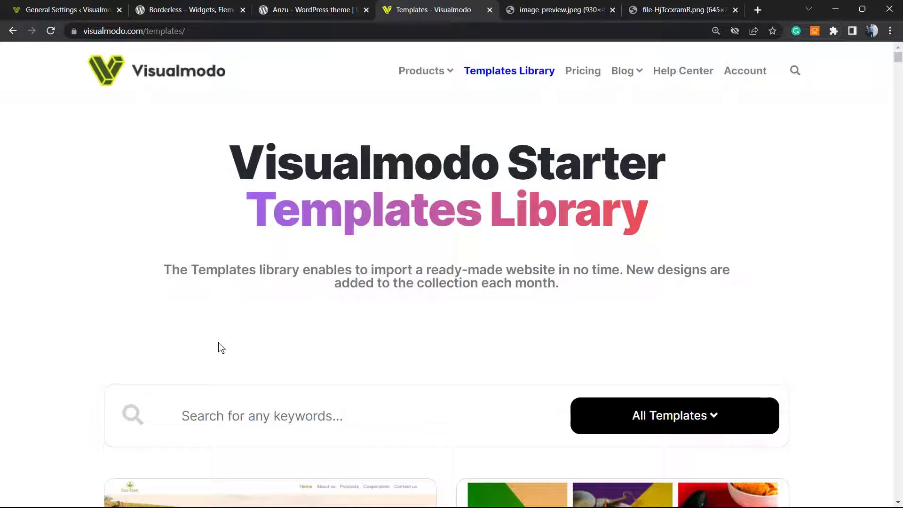
scroll(217, 344, down, 20)
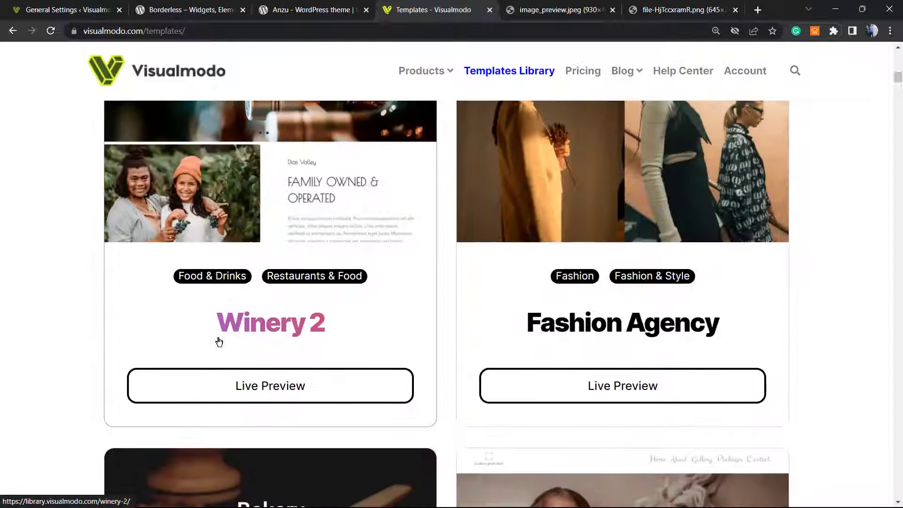
scroll(218, 342, down, 14)
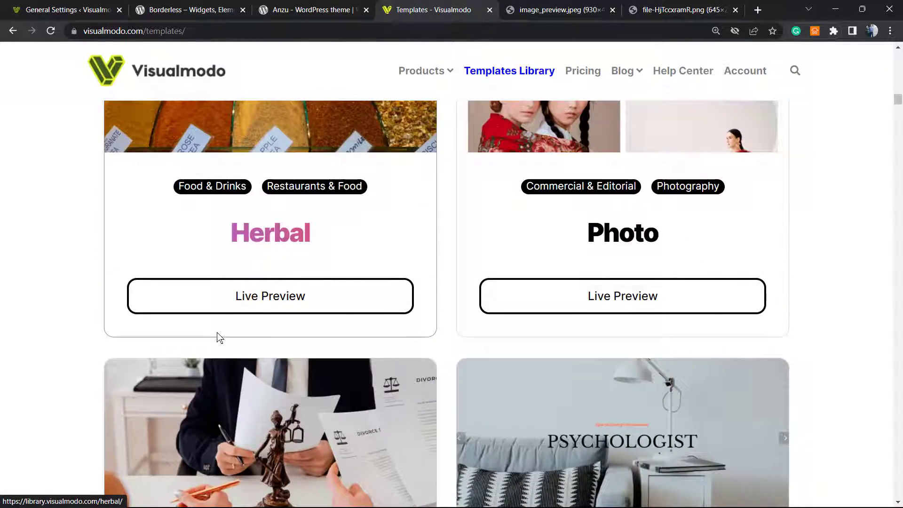
scroll(218, 334, down, 20)
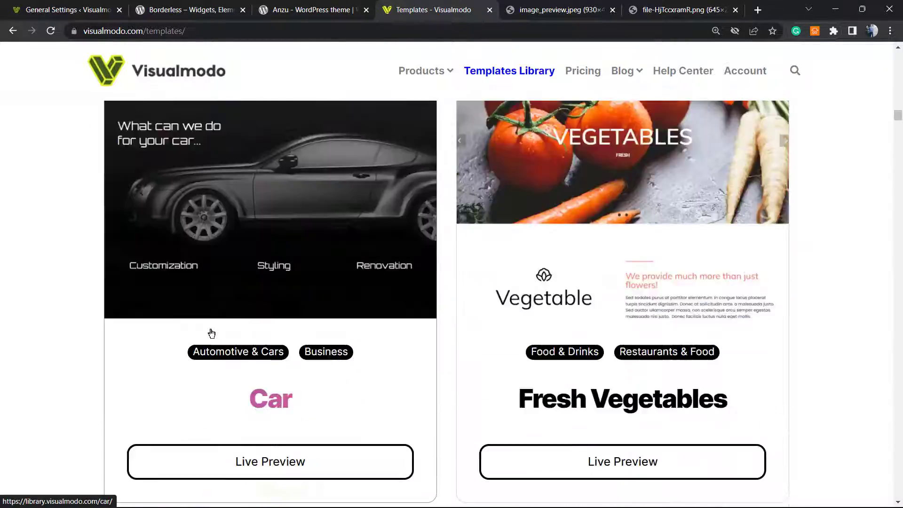
scroll(210, 333, down, 20)
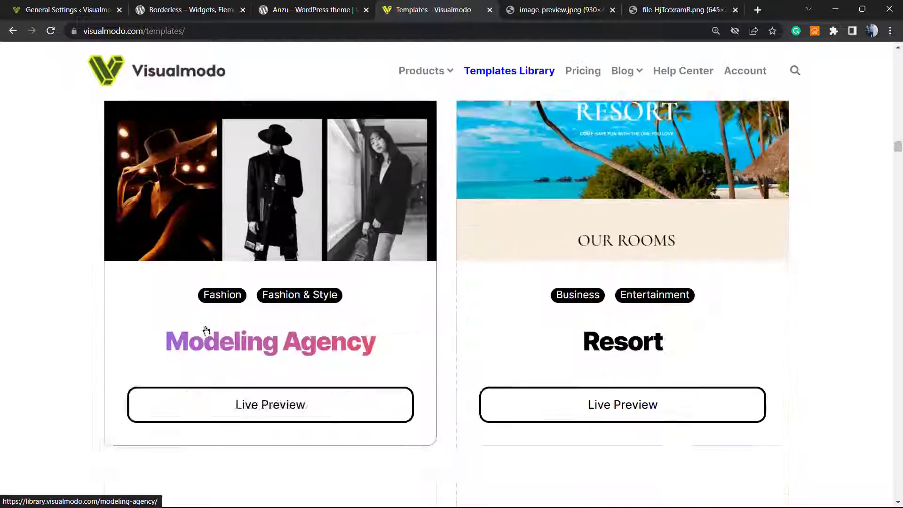
scroll(210, 324, down, 20)
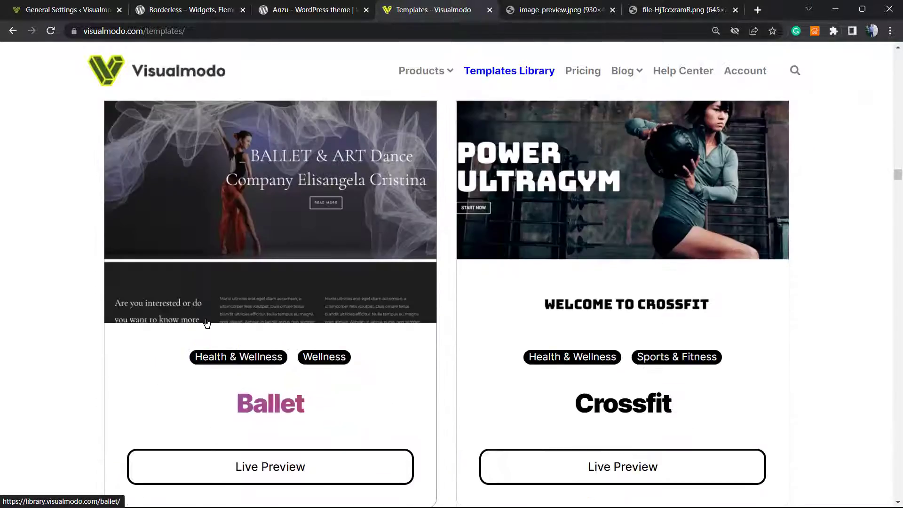
scroll(207, 323, down, 13)
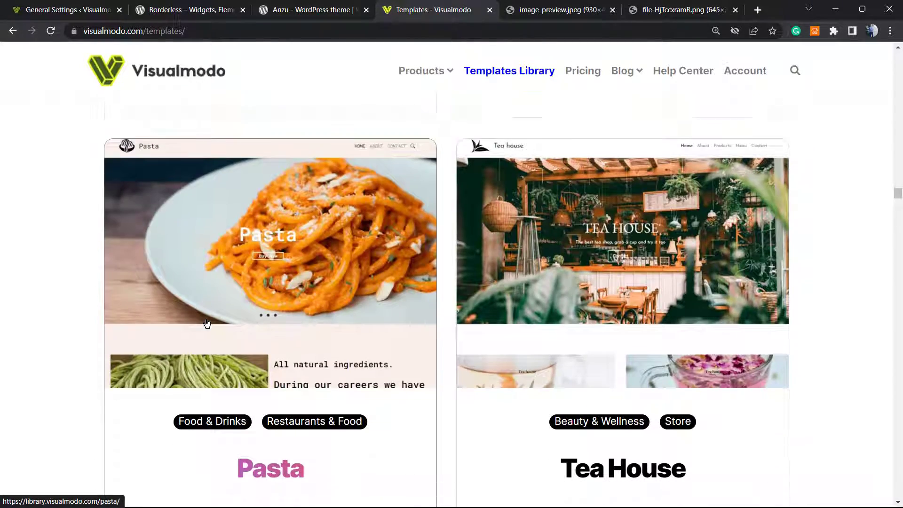